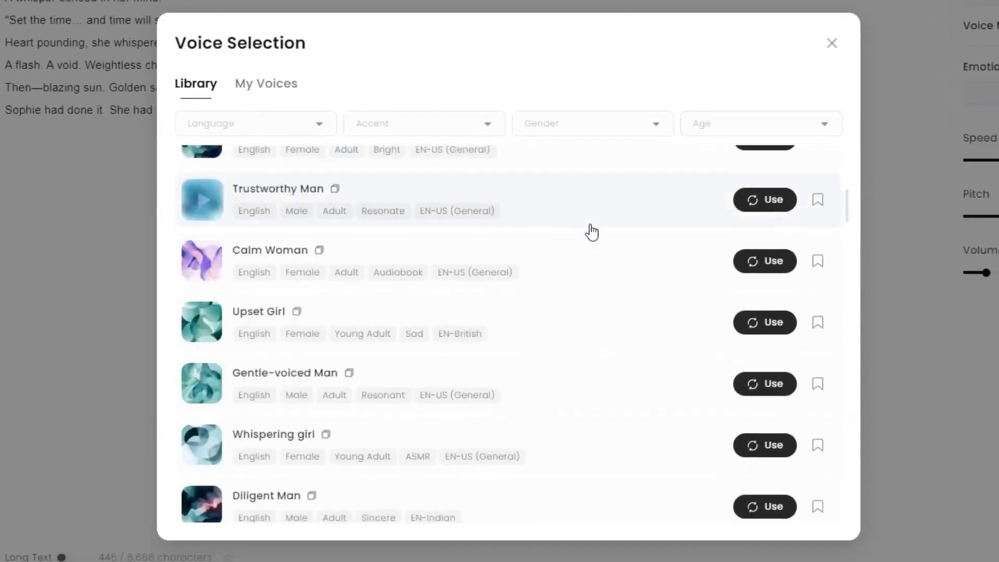
scroll(592, 232, down, 4)
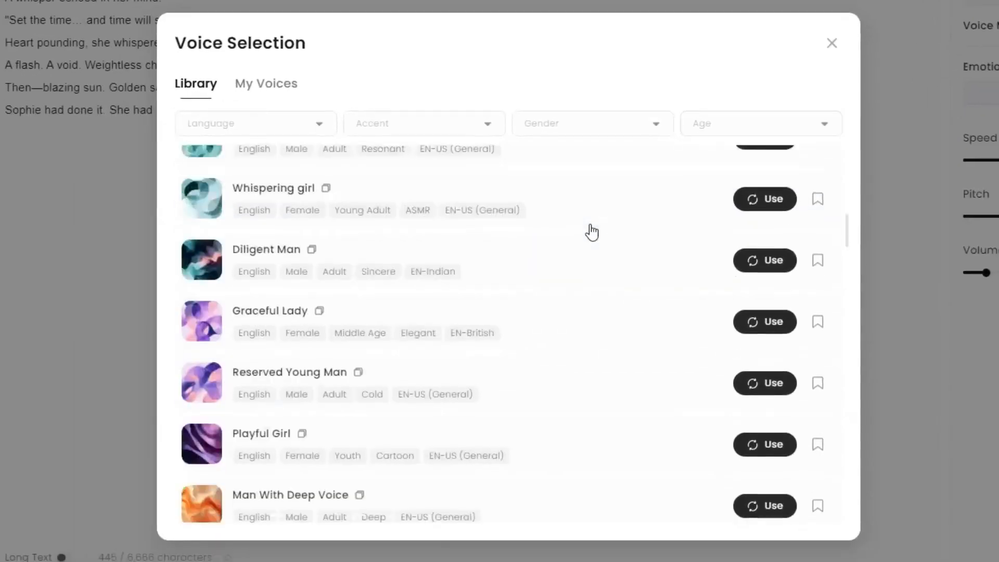
Step: Filter the voice library to English, EN-US (General) accent, Female gender and Young Adult age
scroll(592, 229, up, 11)
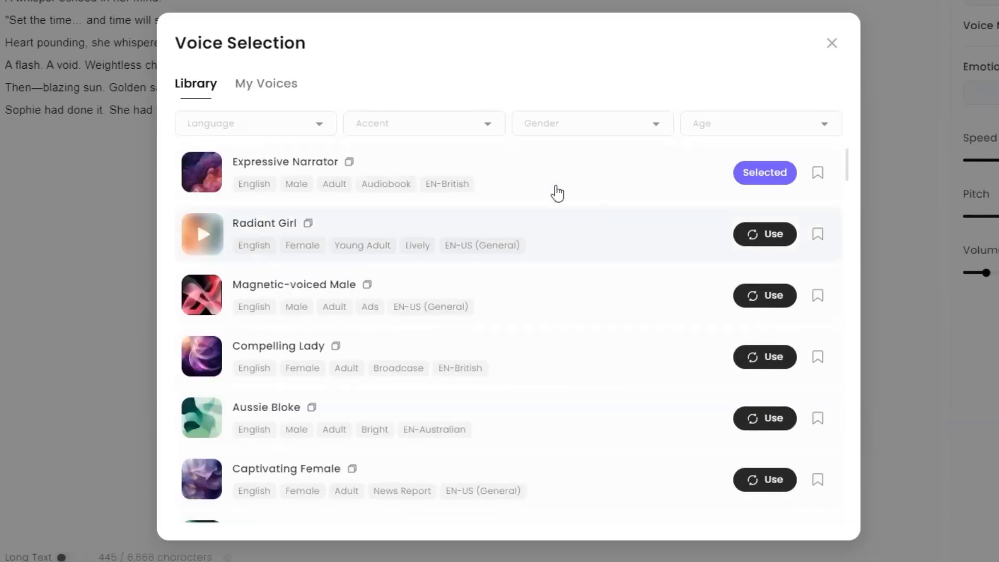
click(292, 125)
click(254, 157)
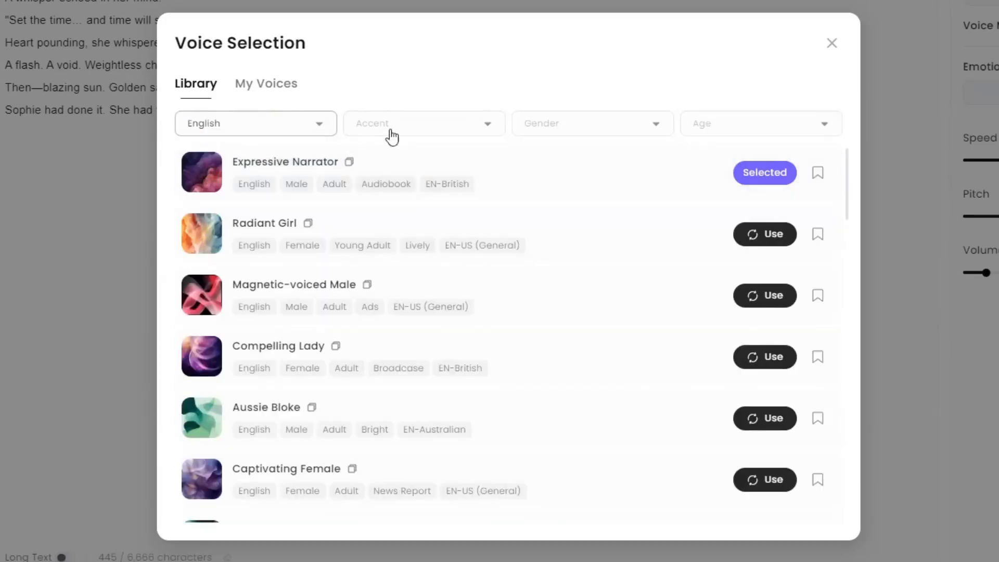
click(414, 125)
click(411, 158)
click(579, 125)
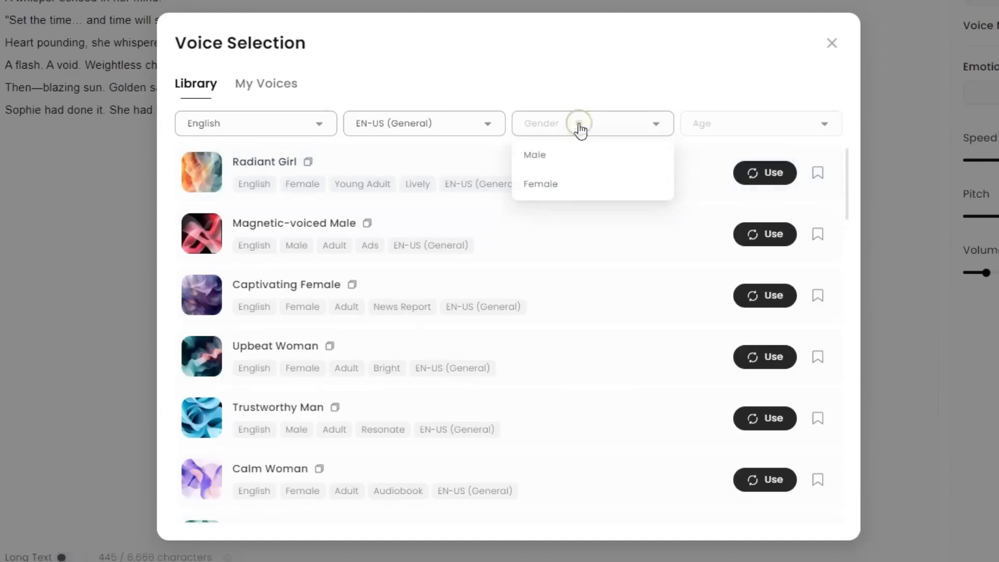
click(553, 186)
click(718, 126)
click(721, 184)
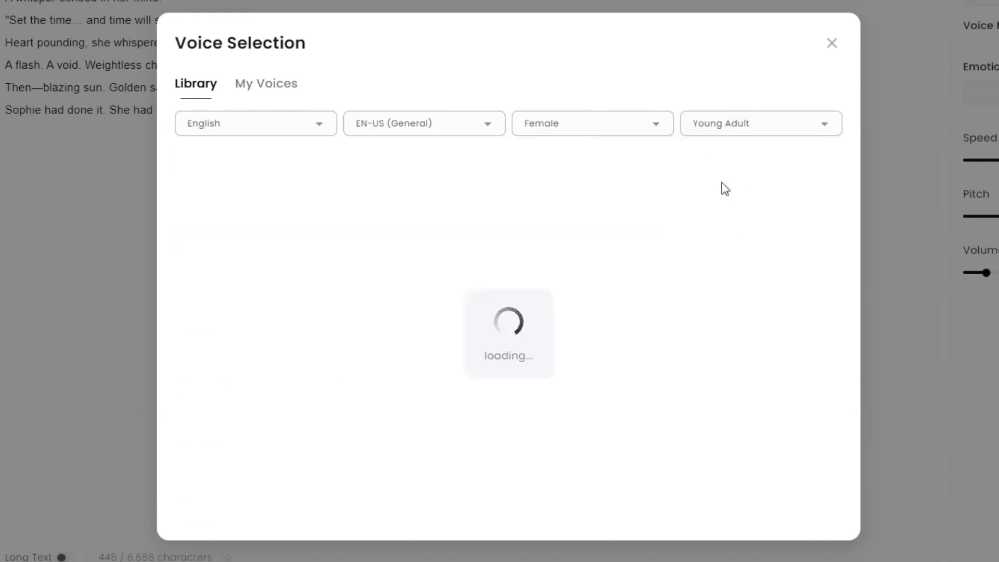
Step: Preview the Whimsical Girl voice and choose it for the speech
scroll(718, 193, down, 3)
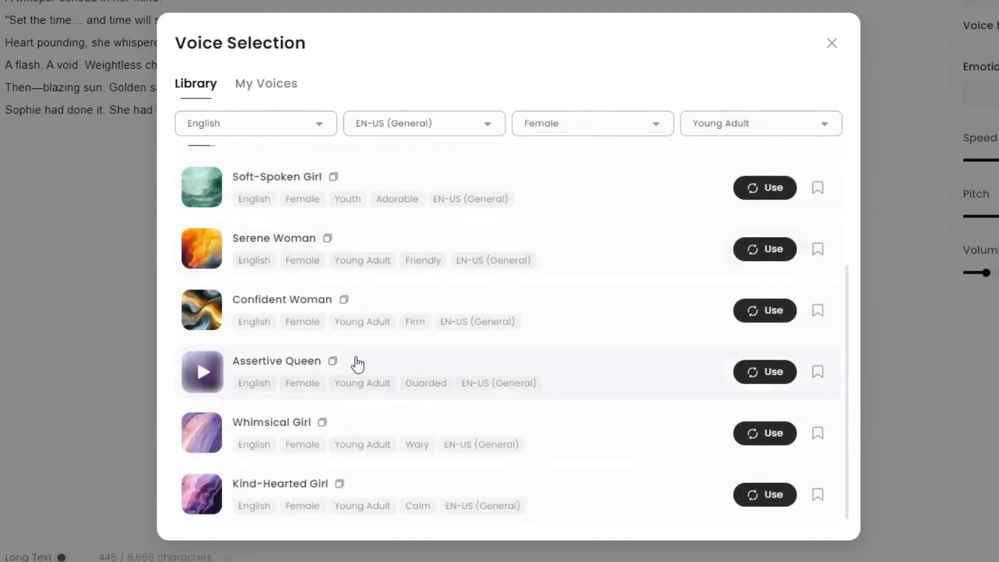
click(205, 436)
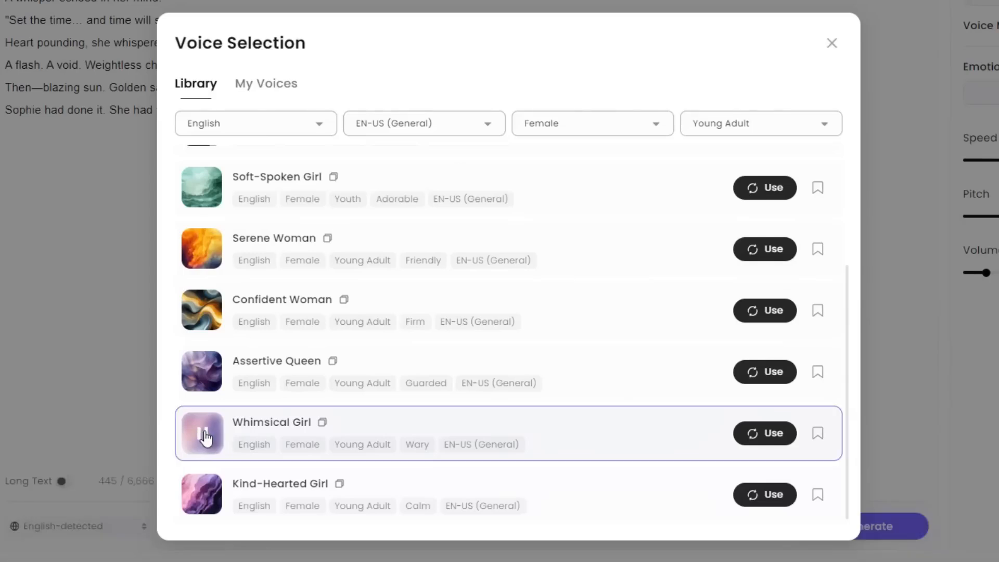
click(775, 440)
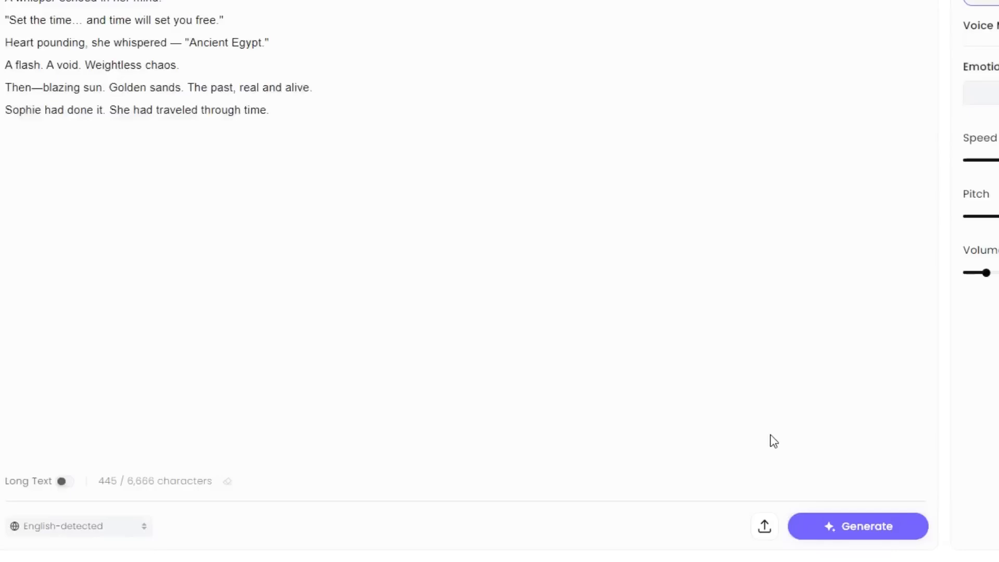
Step: Set the voice's emotion to Neutral
click(875, 277)
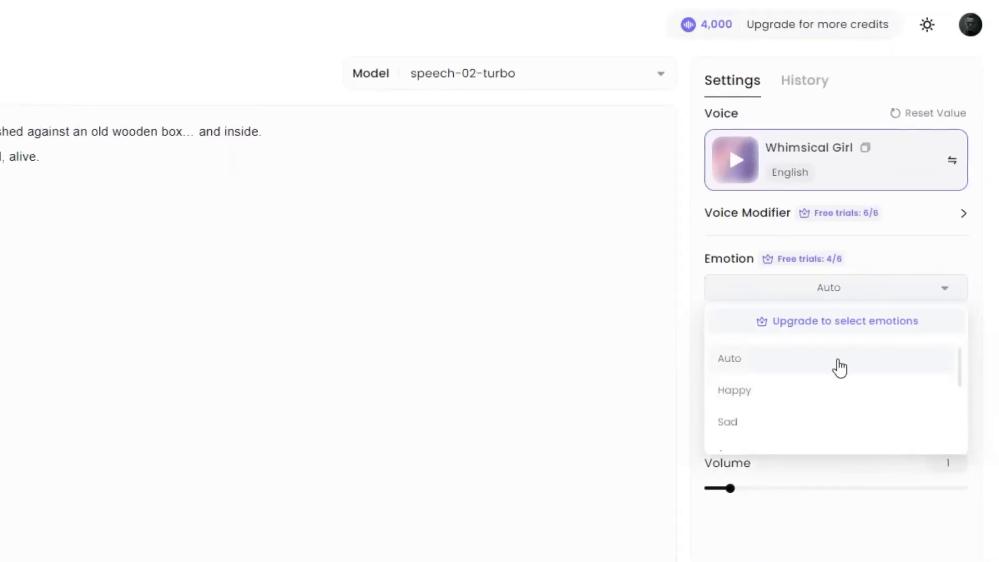
scroll(846, 414, down, 3)
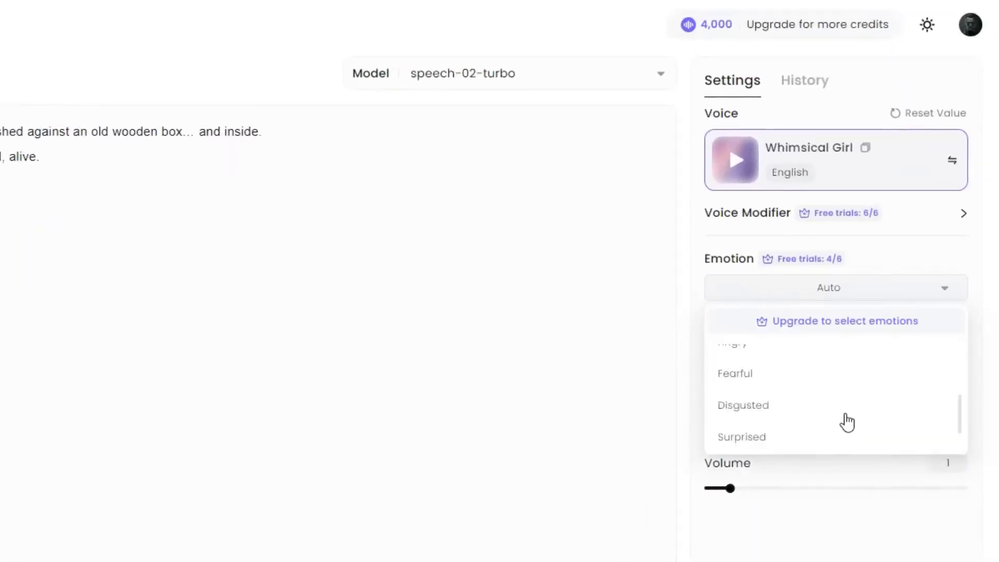
click(852, 443)
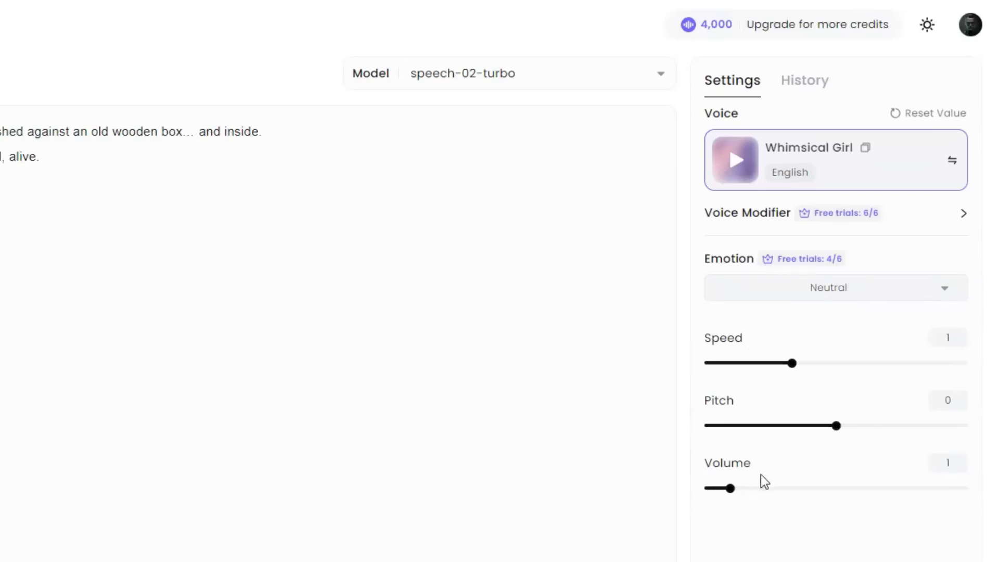
Step: Generate the speech from the story text and download the resulting audio
click(748, 484)
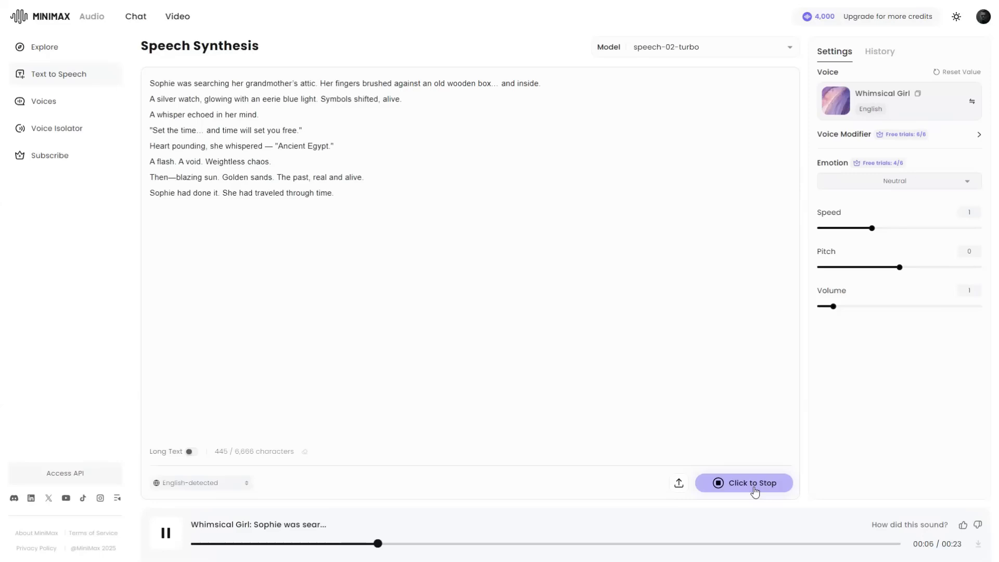
click(978, 545)
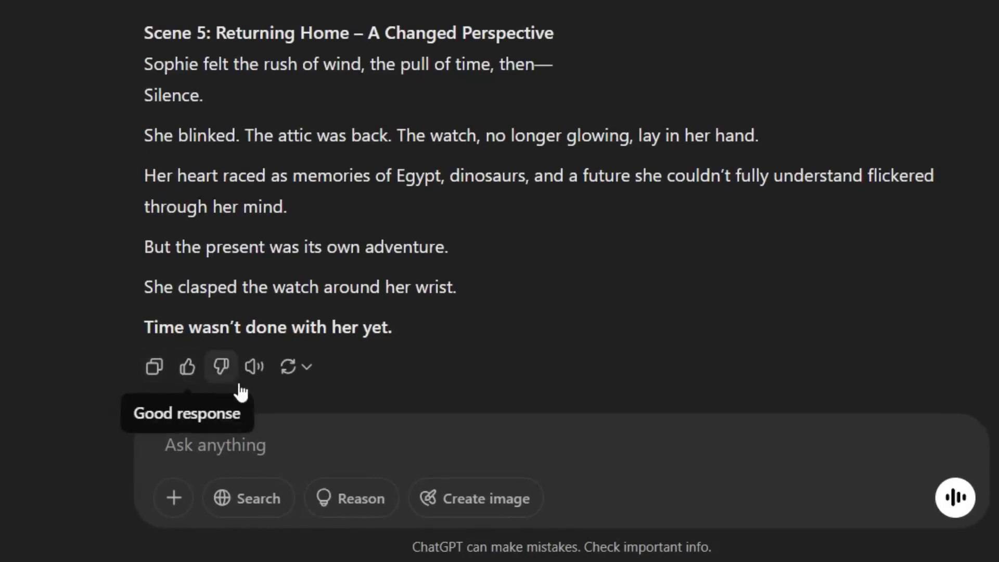
Step: Listen to the story response read aloud in ChatGPT, and stop the playback
click(256, 373)
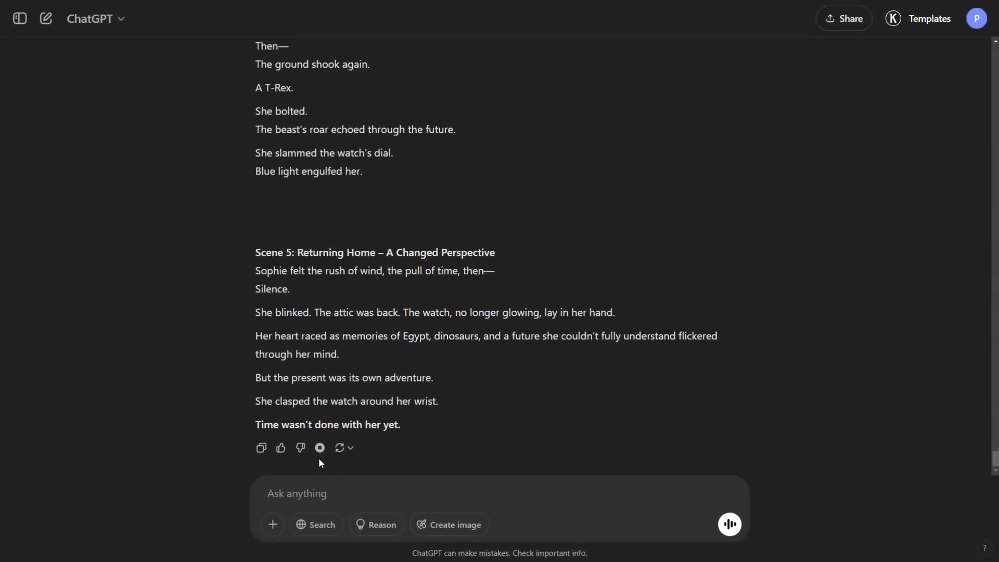
click(320, 448)
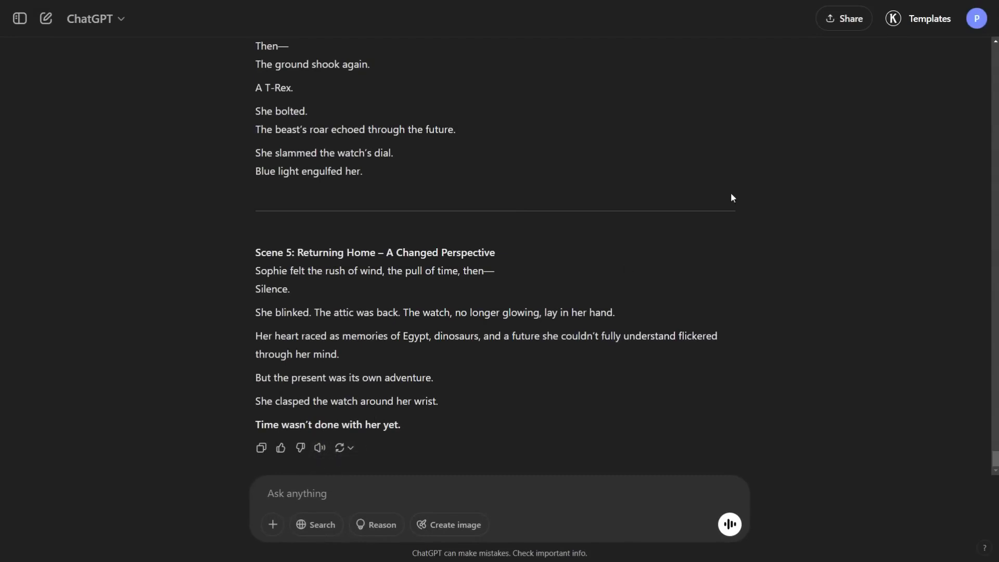
Step: Change the ChatGPT speech voice to Cove
click(977, 18)
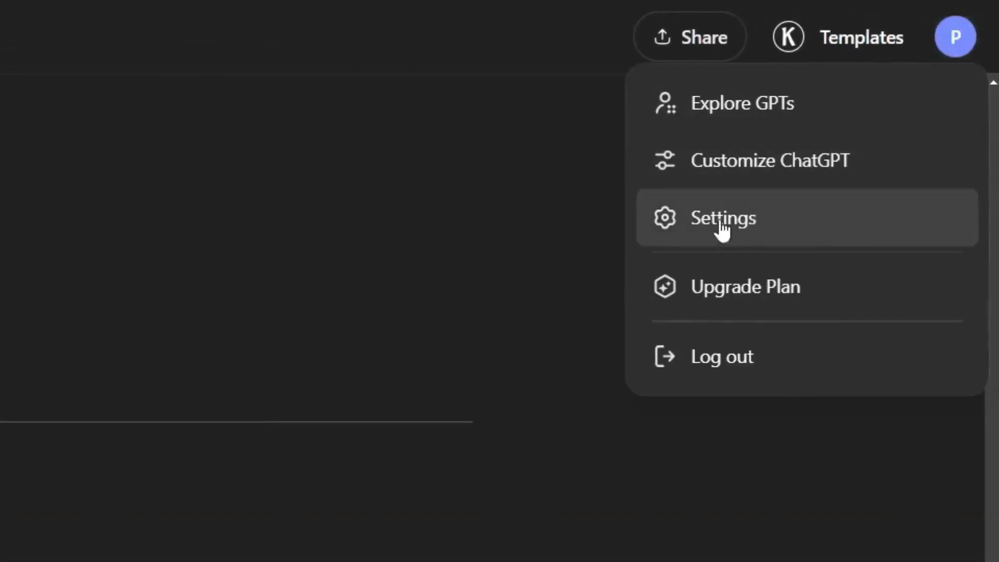
click(723, 221)
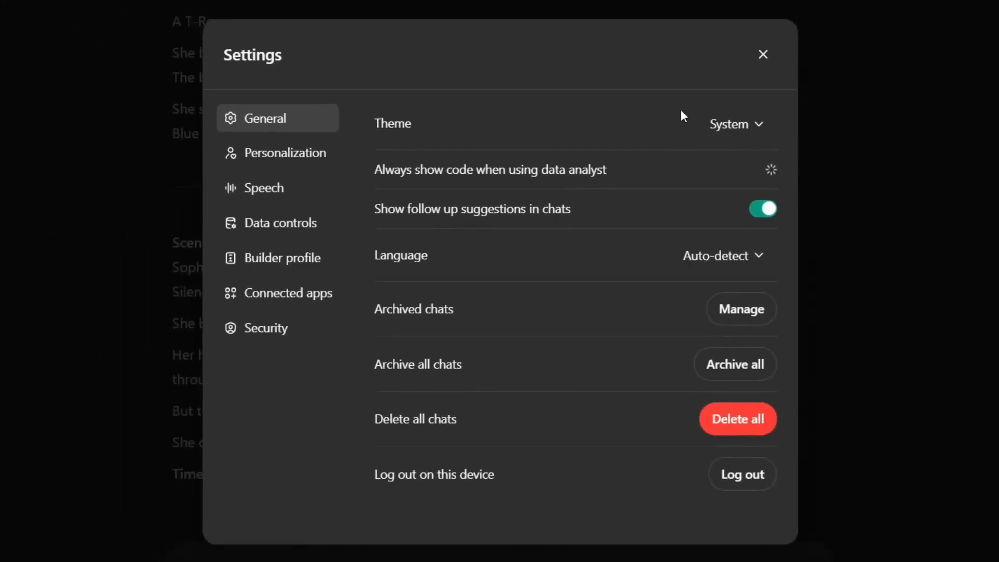
click(266, 201)
click(762, 125)
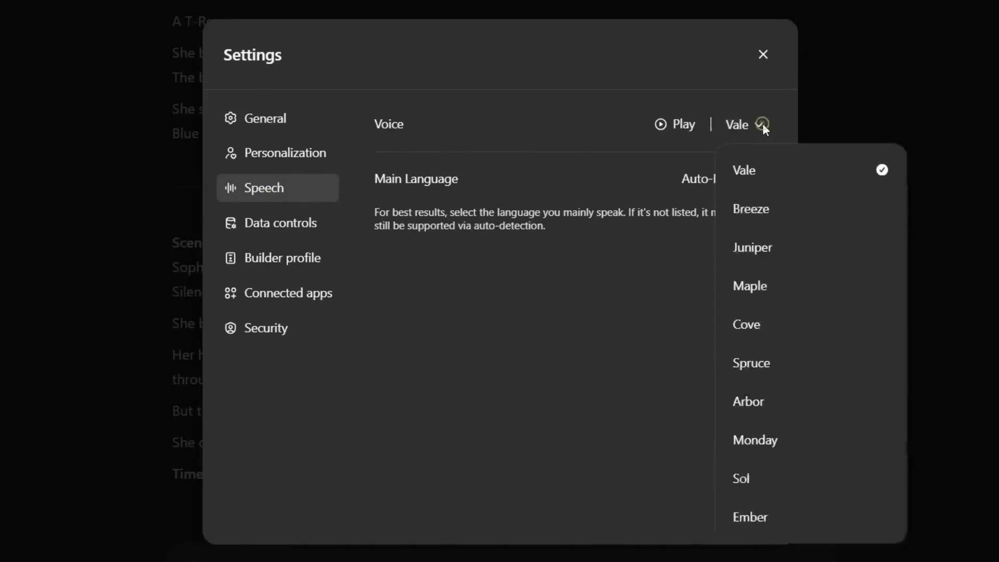
click(785, 330)
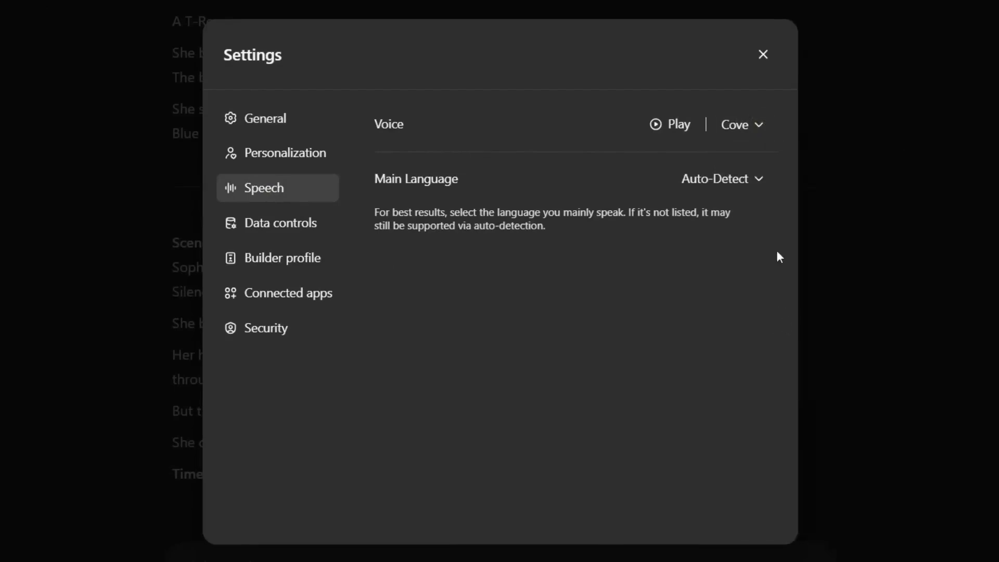
Step: Look through the available main languages for speech without changing the selection, and close the settings
click(759, 179)
scroll(768, 281, down, 5)
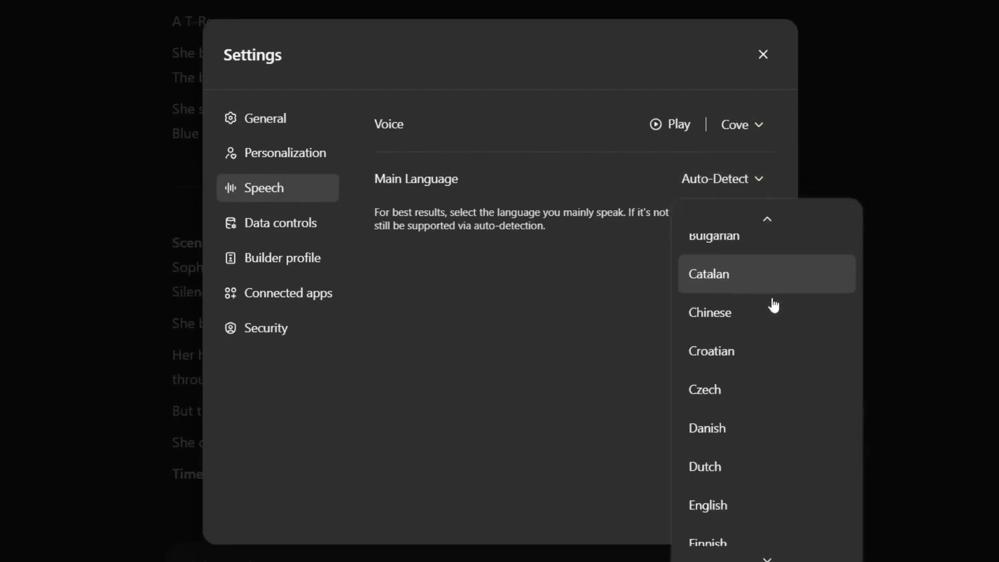
scroll(772, 337, up, 2)
scroll(759, 407, up, 3)
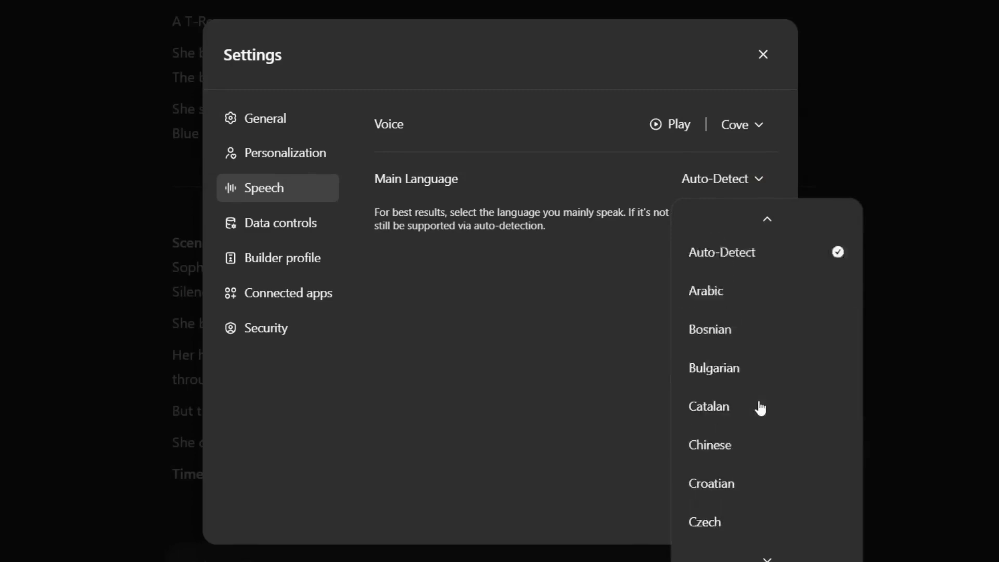
click(631, 360)
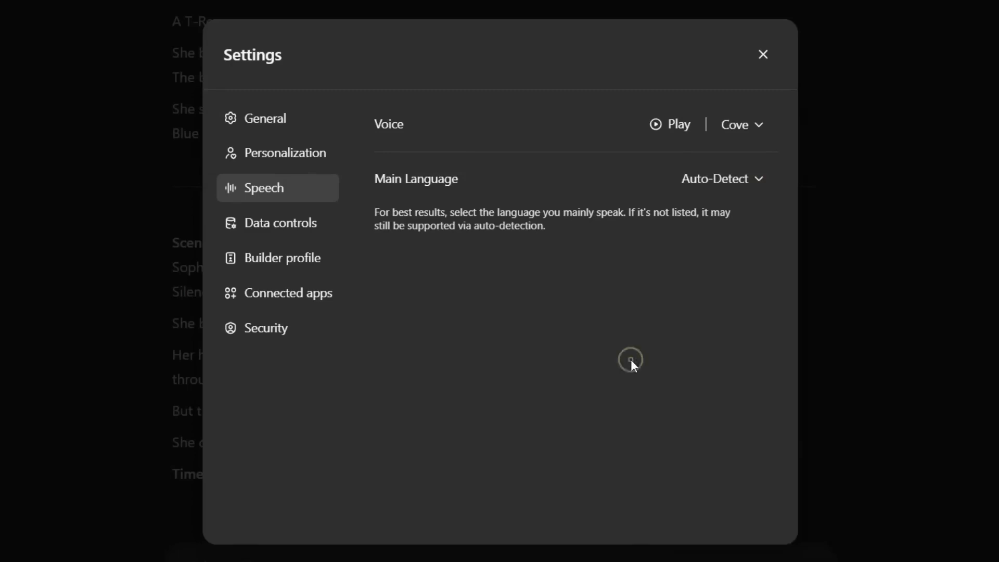
click(763, 55)
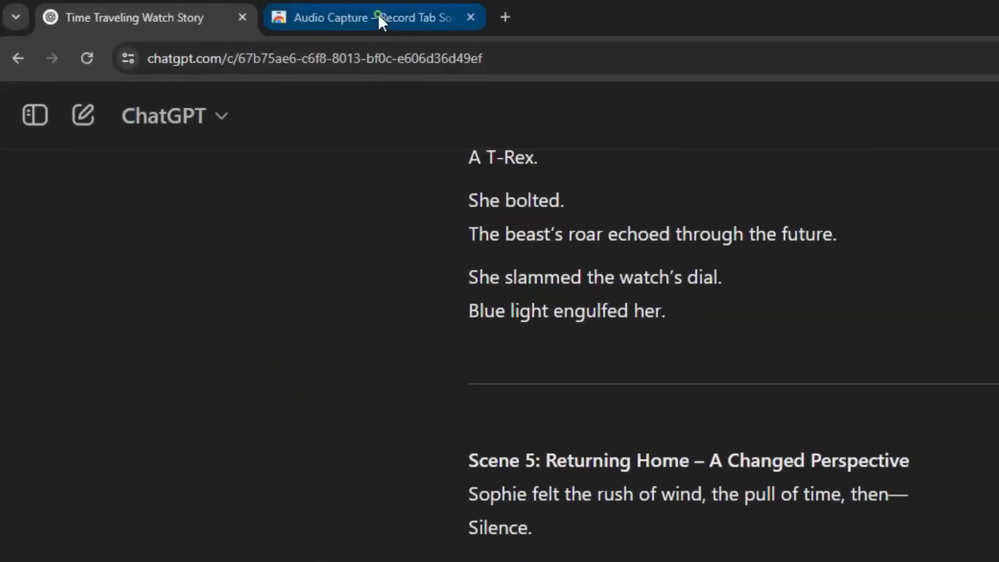
Step: Install the Audio Capture – Record Tab Sound extension from the Chrome Web Store and pin it to the browser
click(379, 18)
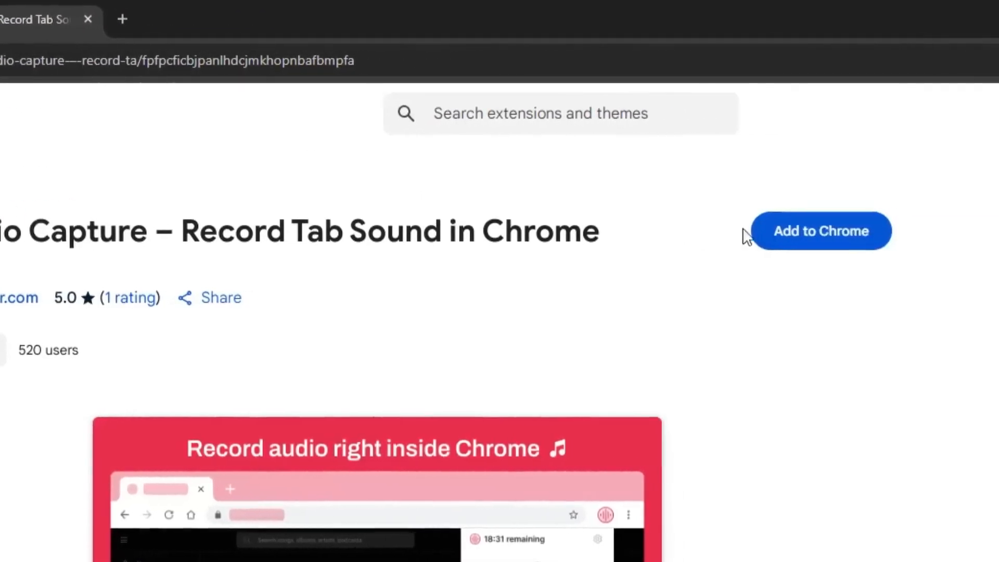
click(744, 232)
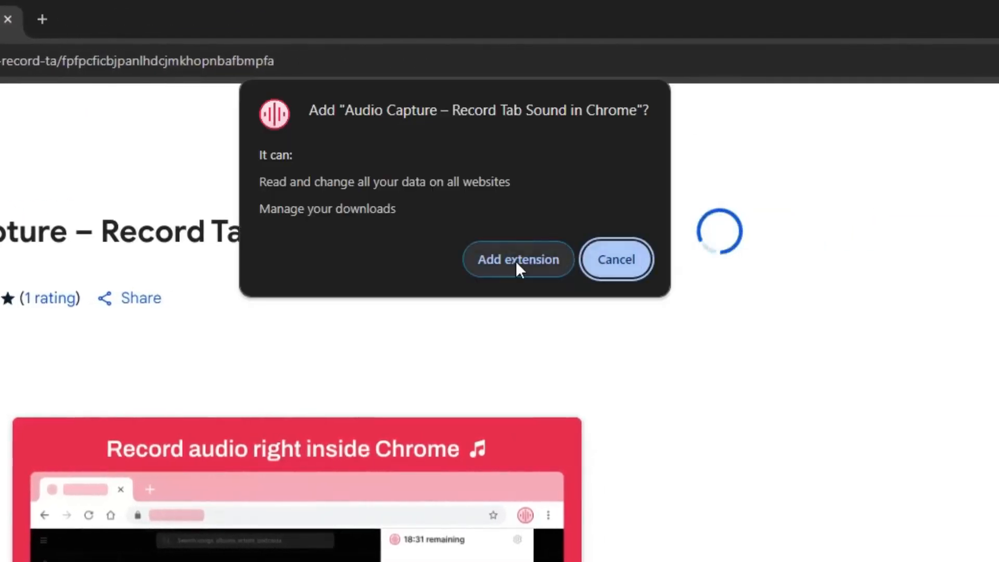
click(516, 261)
click(837, 62)
click(734, 207)
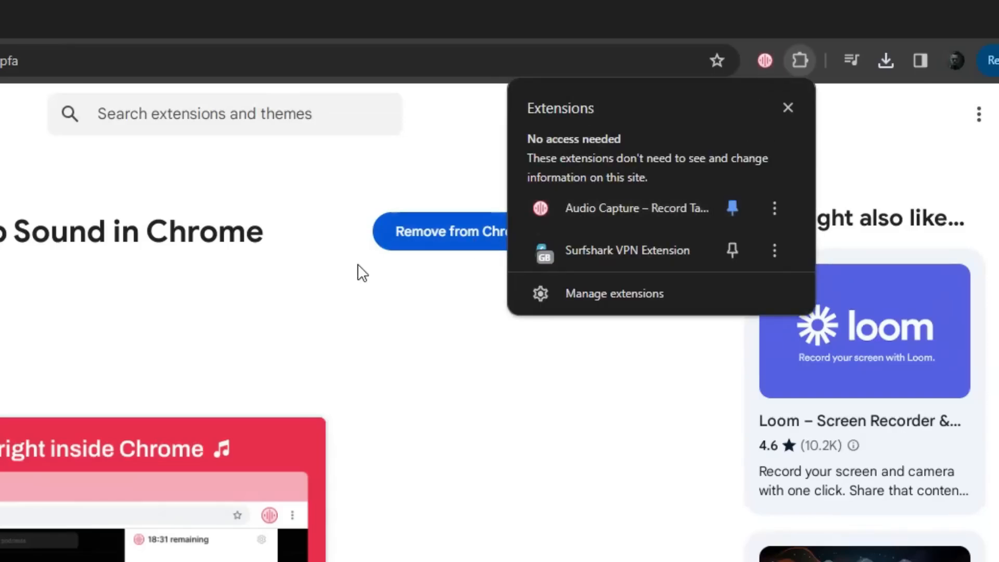
click(360, 272)
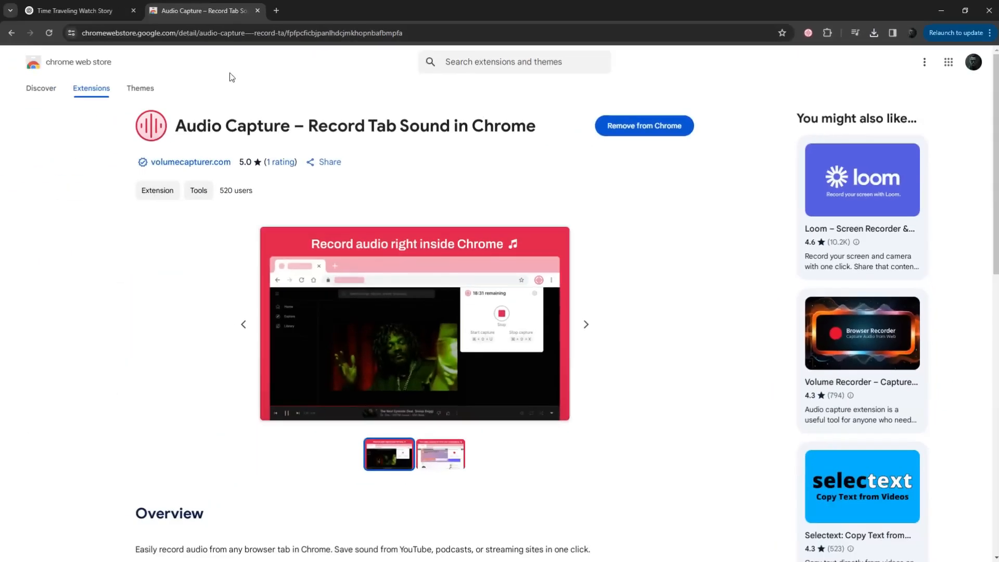
Step: Return to the Time Traveling Watch Story chat in ChatGPT and start recording the tab's sound with Audio Capture
click(67, 12)
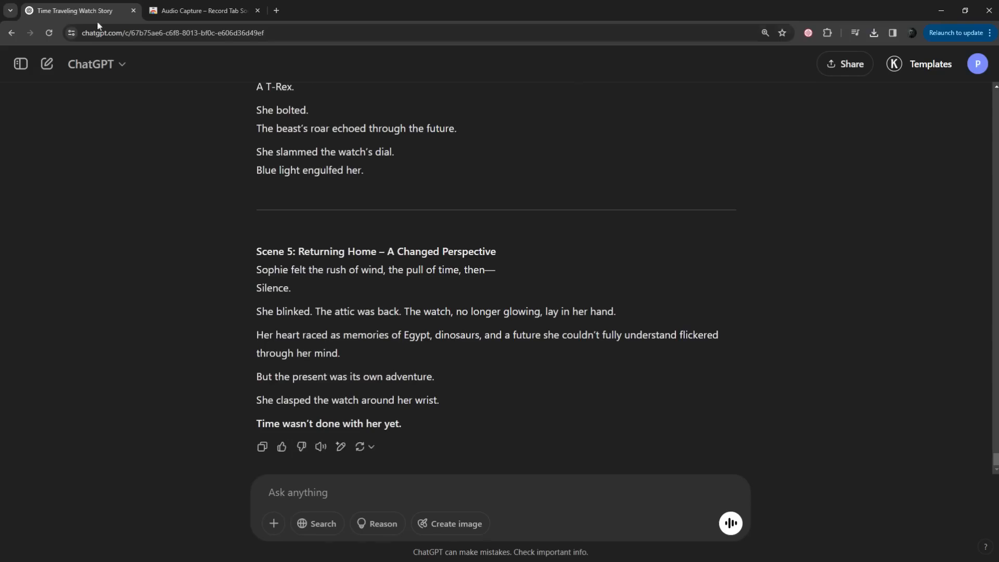
click(808, 32)
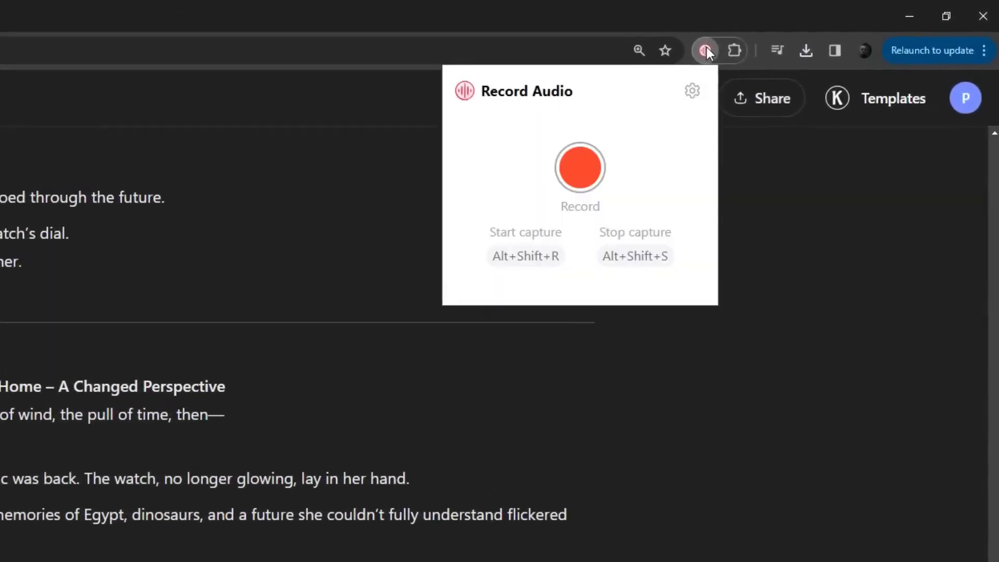
click(580, 171)
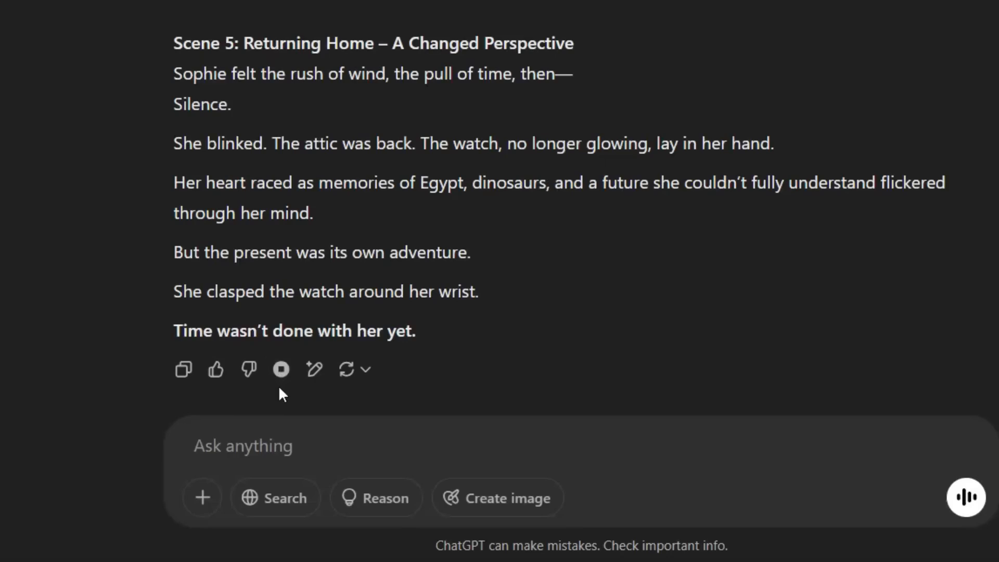
Step: Stop the read-aloud playback and the audio capture, and save the recording as an audio file
click(280, 378)
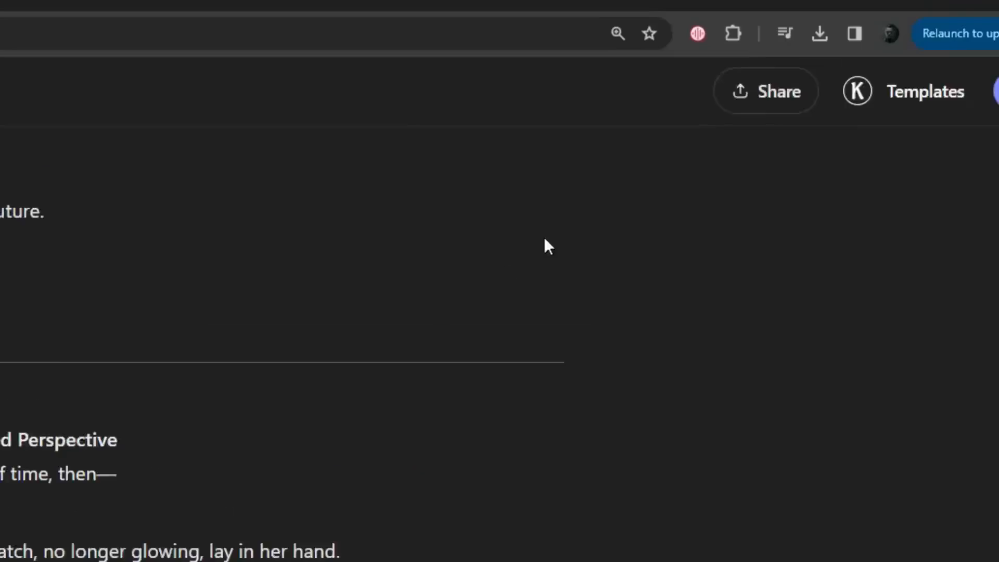
click(671, 58)
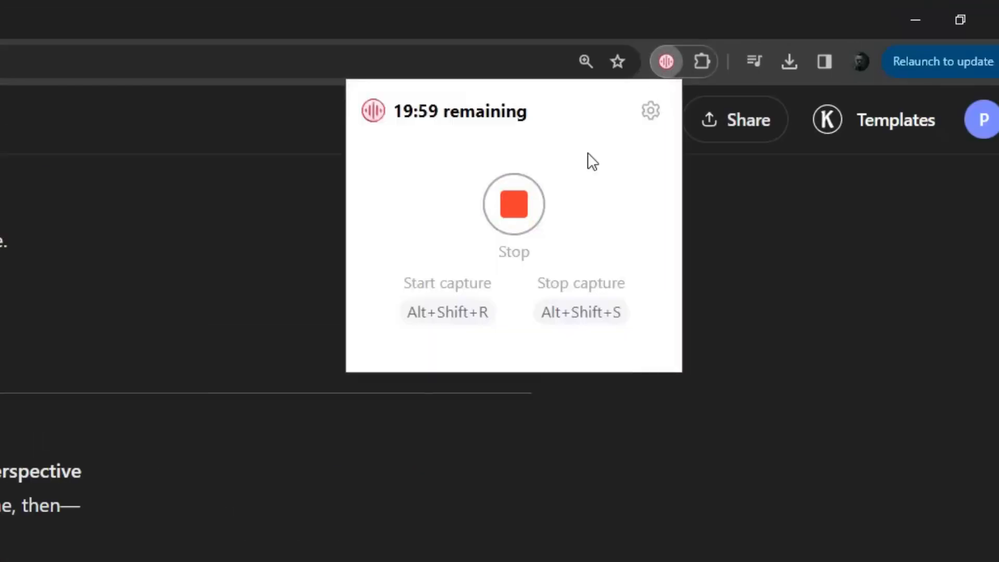
click(516, 207)
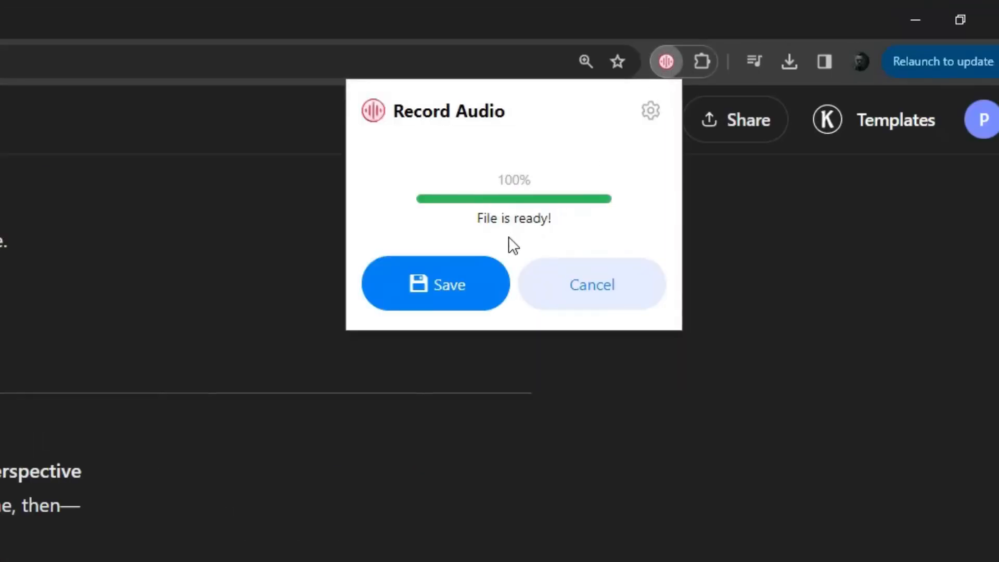
click(449, 283)
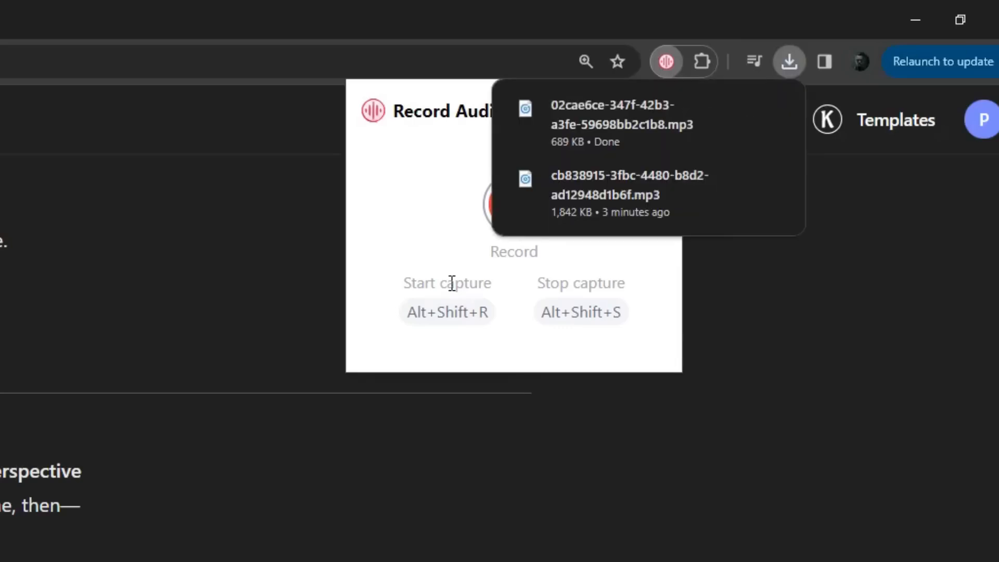
click(541, 425)
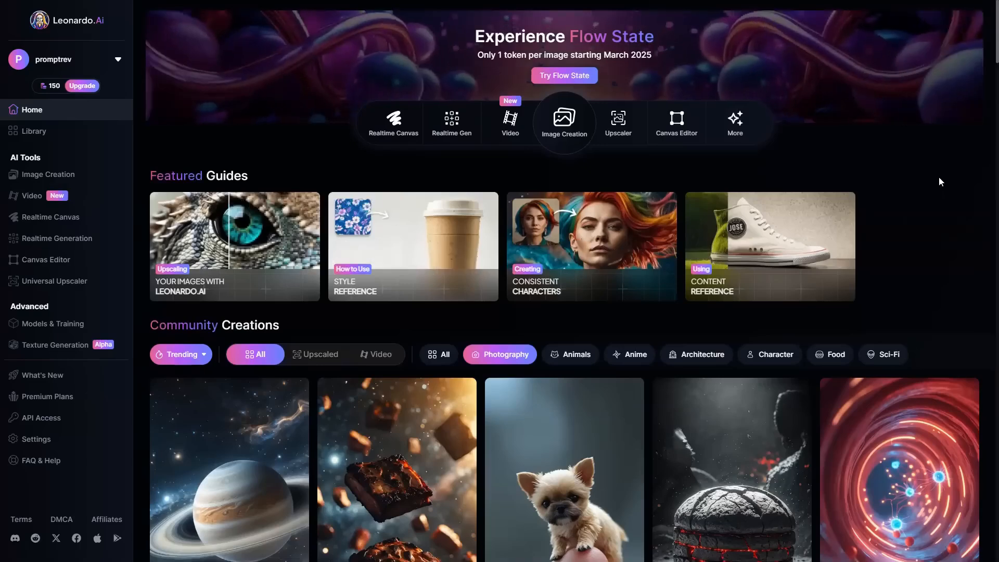
Step: Browse the trending community creations on the Leonardo.Ai home page
scroll(996, 177, down, 5)
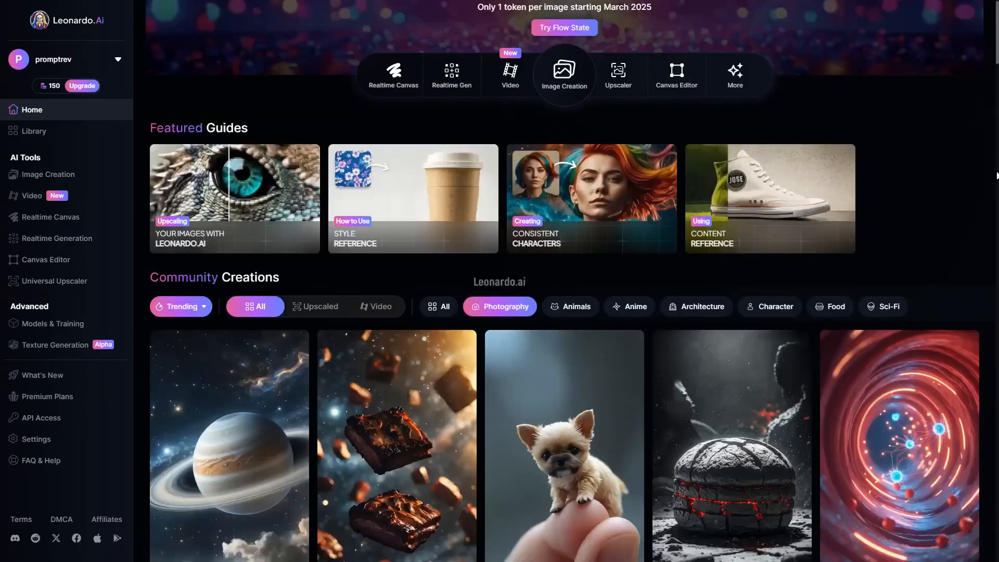
scroll(996, 176, down, 6)
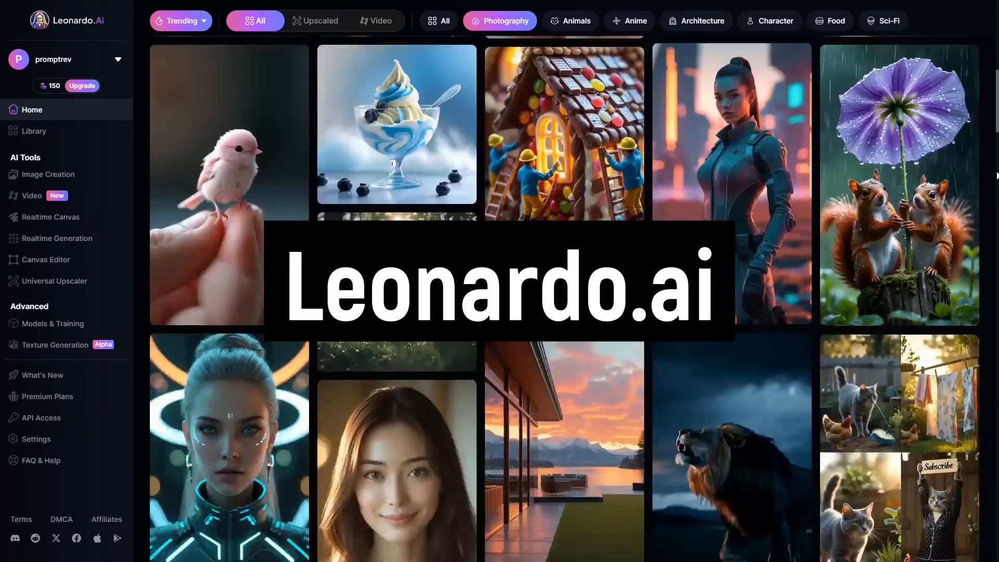
scroll(997, 175, down, 10)
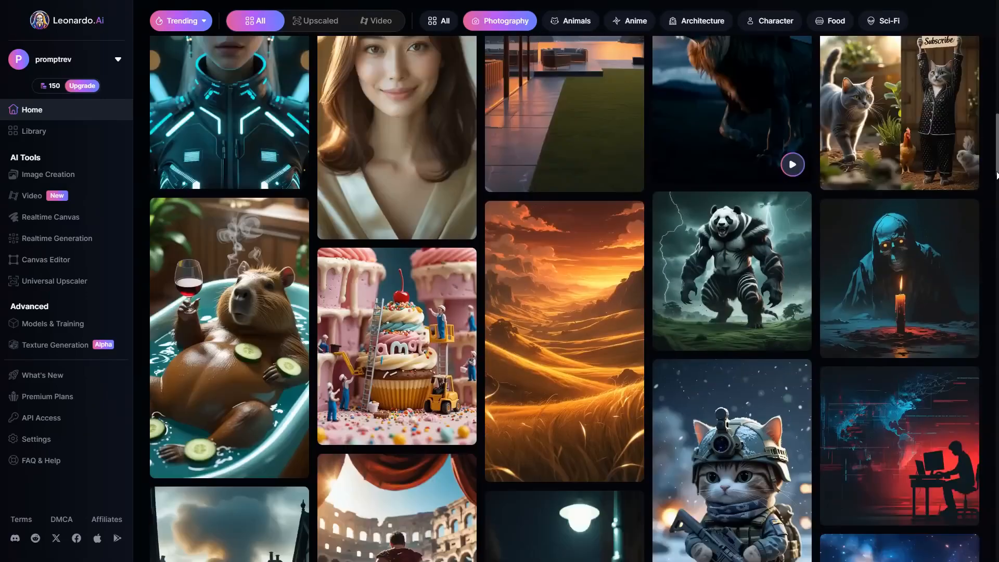
scroll(997, 175, down, 6)
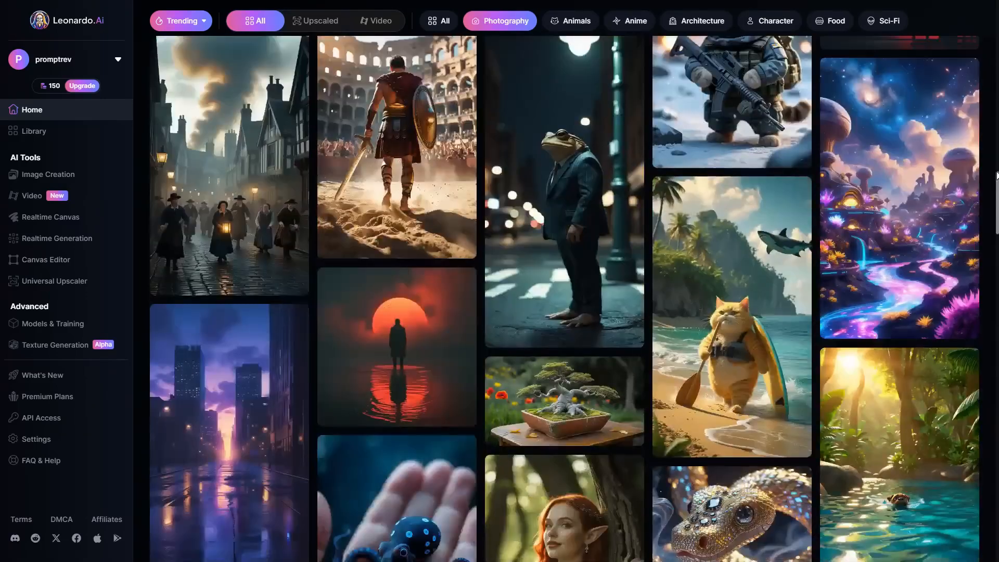
scroll(997, 175, down, 10)
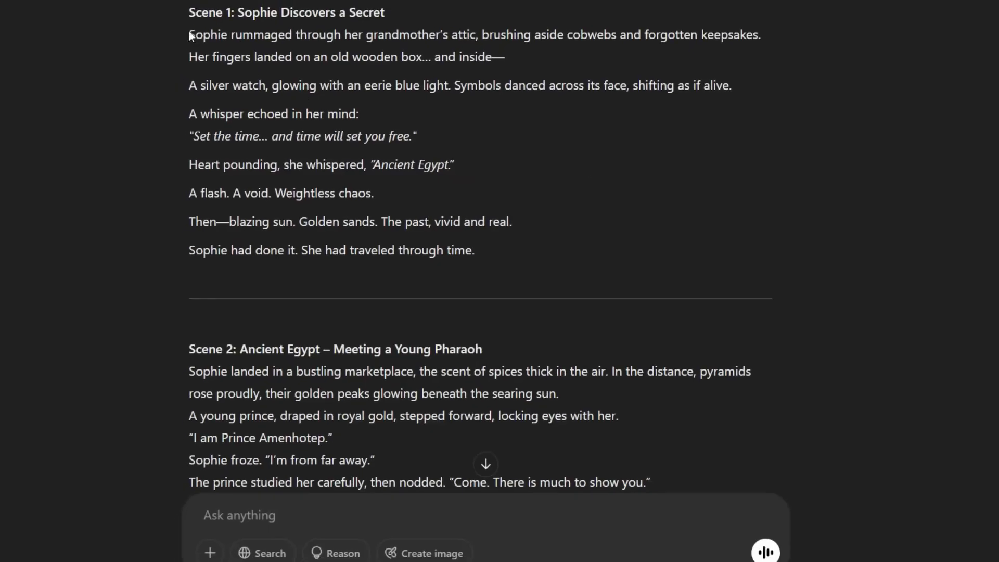
Step: Replace the Input Scene text in the prompt document with the Scene 1 text copied from the ChatGPT story
drag(189, 35, 469, 244)
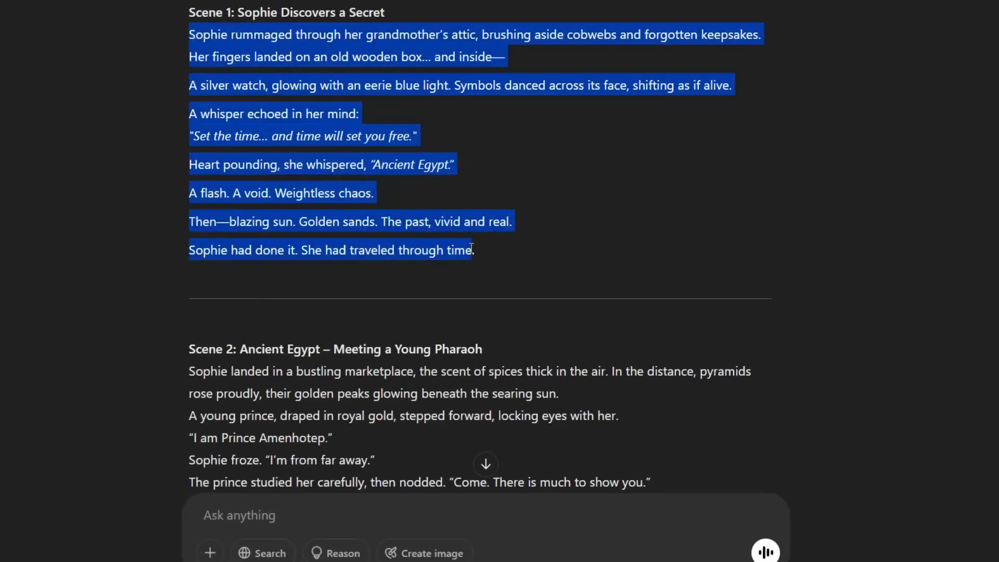
scroll(472, 248, down, 3)
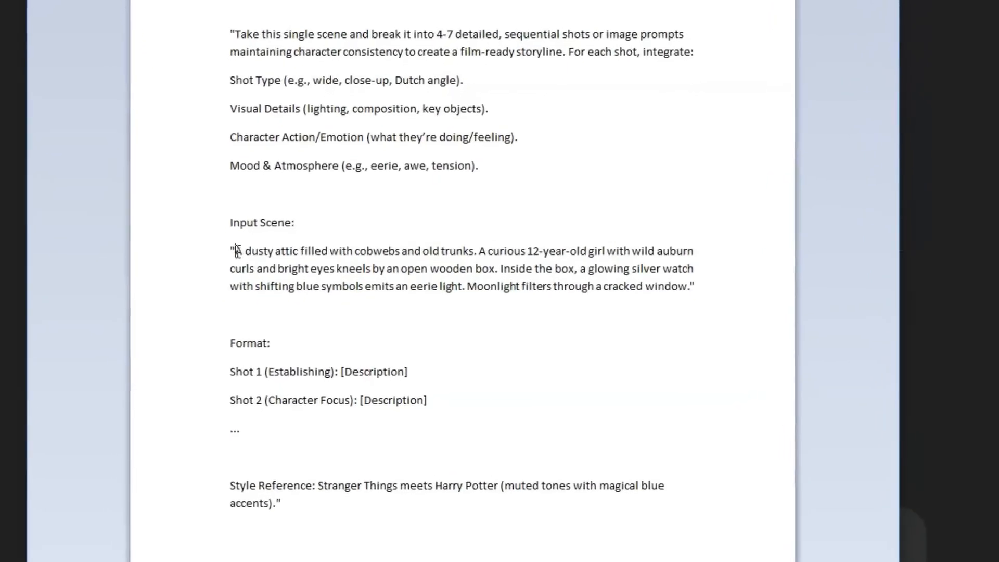
drag(222, 231, 731, 270)
key(BackSpace)
text("Sophie rummaged through her grandmother’s attic, brushing aside cobwebs and forgotten keepsakes. Her fingers landed on an old wooden box… and inside—A silver watch, glowing with an eerie blue light. Symbols danced across its face, shifting as if alive.A whisper echoed in her mind: "Set the time… and time will set you free." Heart pounding, she whispered, "Ancient Egypt." A flash. A void. Weightless chaos. Then—blazing sun. Golden sands. The past, vivid and real. Sophie had done it. She had traveled through time..")
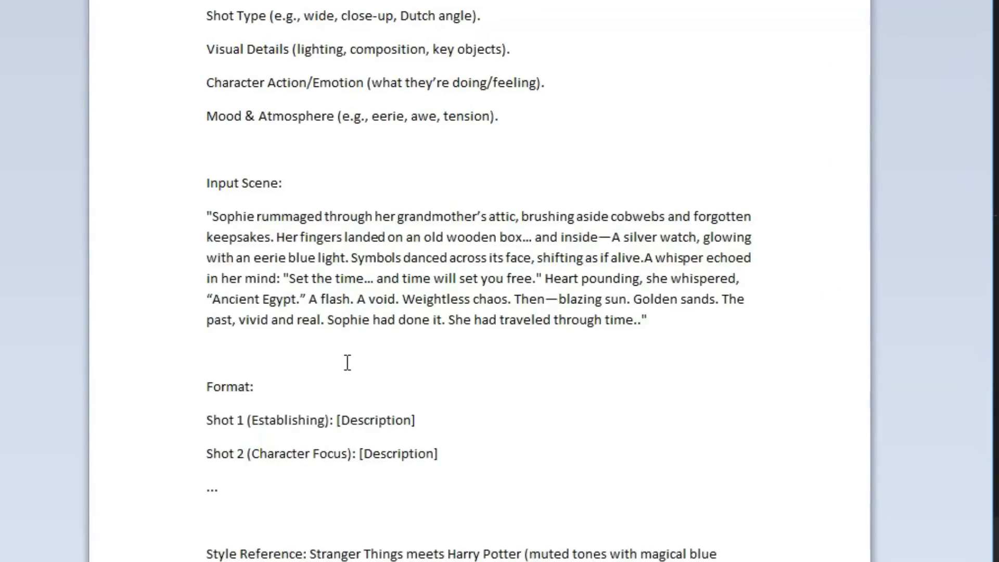
Step: Copy the complete shot-breakdown prompt, including its style reference, into the Time Traveling Watch Story chat and send it
drag(207, 554, 328, 561)
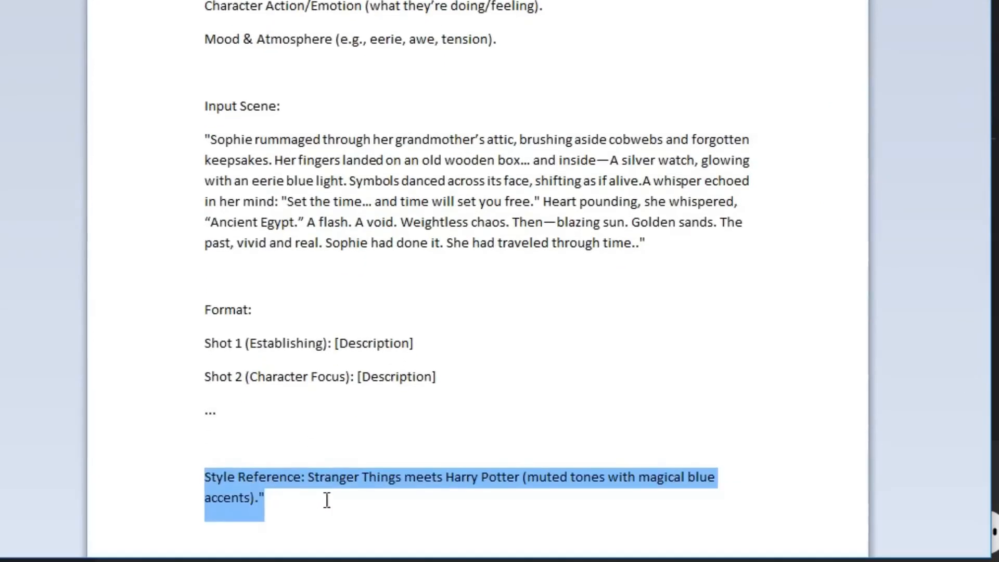
click(327, 501)
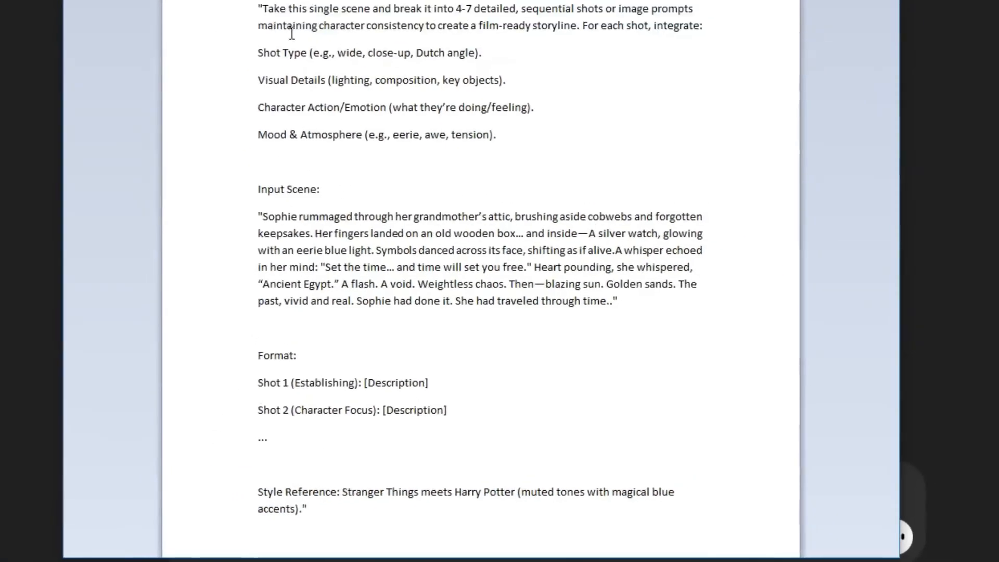
drag(284, 69, 467, 508)
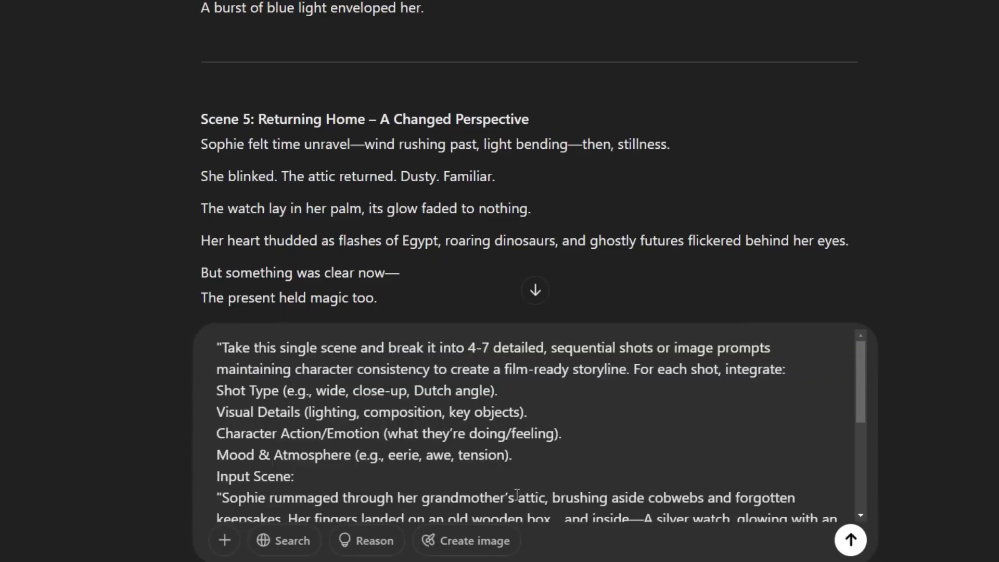
scroll(620, 457, down, 5)
click(851, 540)
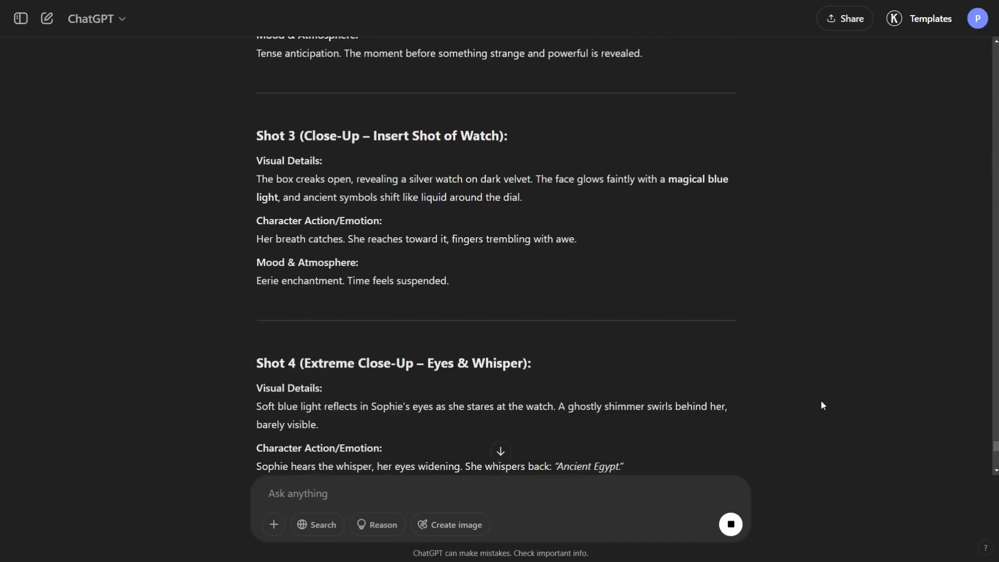
Step: Review the generated shots and copy Shot 1's visual details, character action and mood text into the document
scroll(820, 400, down, 7)
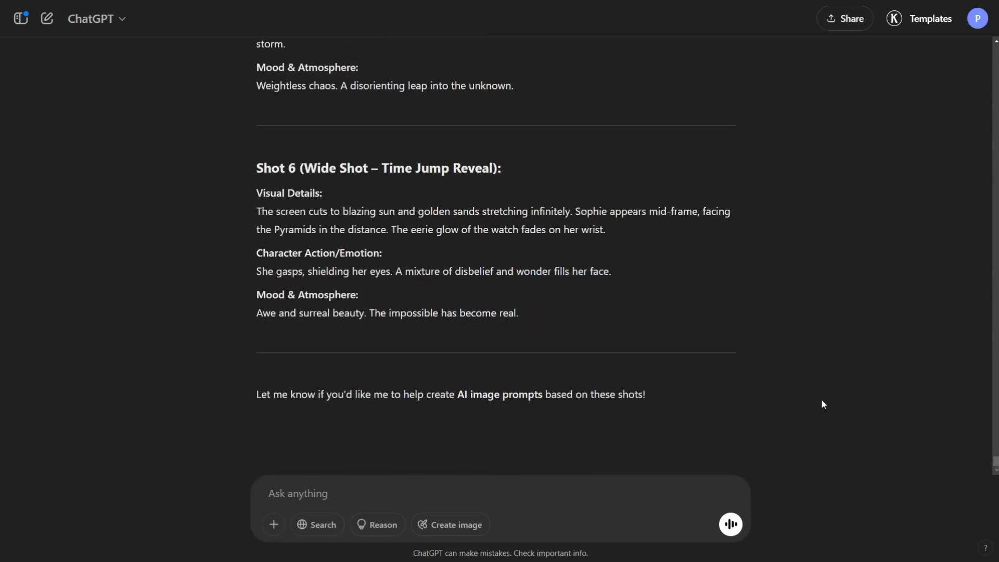
scroll(755, 337, up, 11)
scroll(756, 342, up, 8)
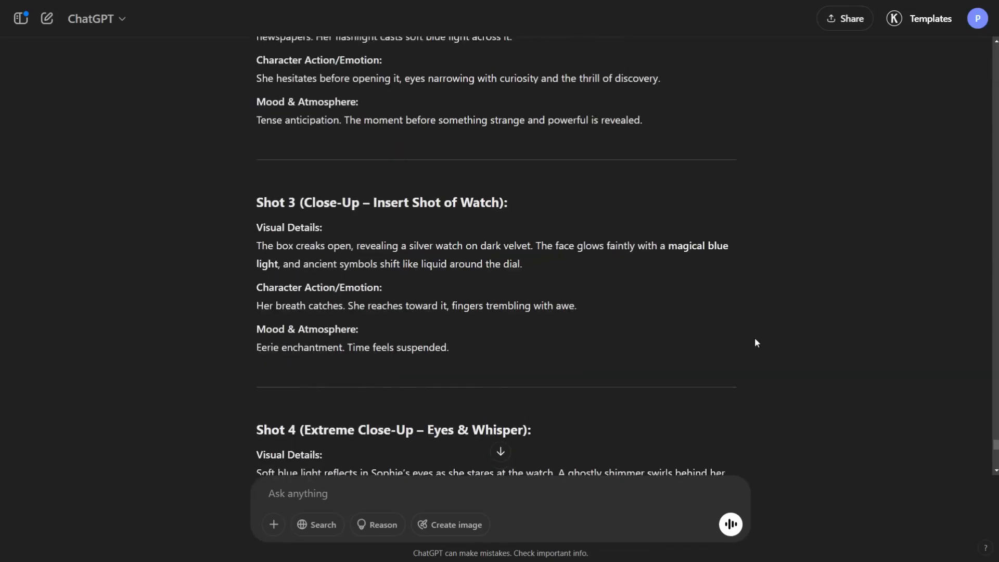
drag(256, 134, 555, 236)
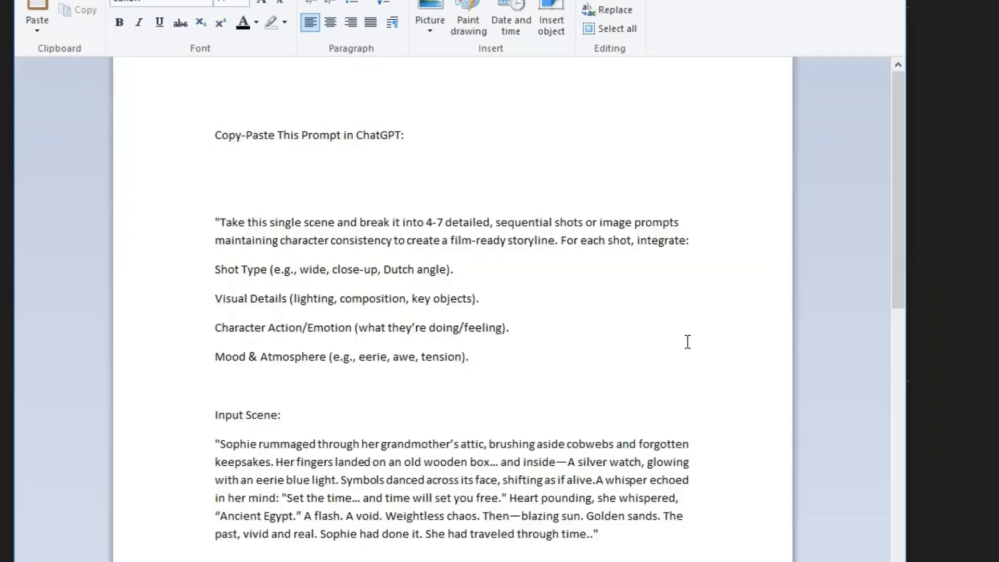
scroll(687, 342, down, 8)
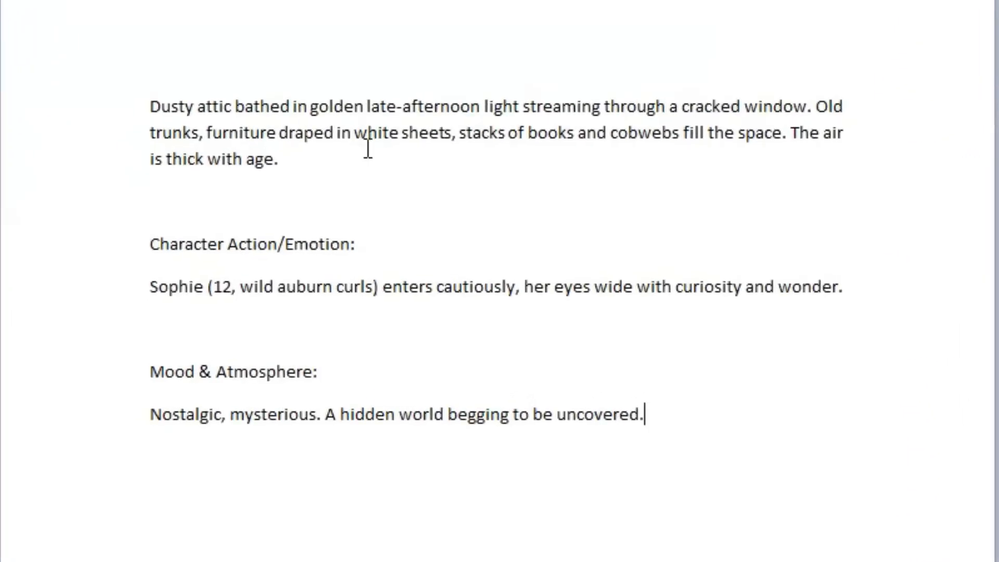
Step: Delete the "Character Action/Emotion:" and "Mood & Atmosphere:" headings and their blank lines from the Shot 1 text
triple_click(178, 259)
key(BackSpace)
key(BackSpace)
key(BackSpace)
drag(333, 285, 162, 290)
key(BackSpace)
key(BackSpace)
key(BackSpace)
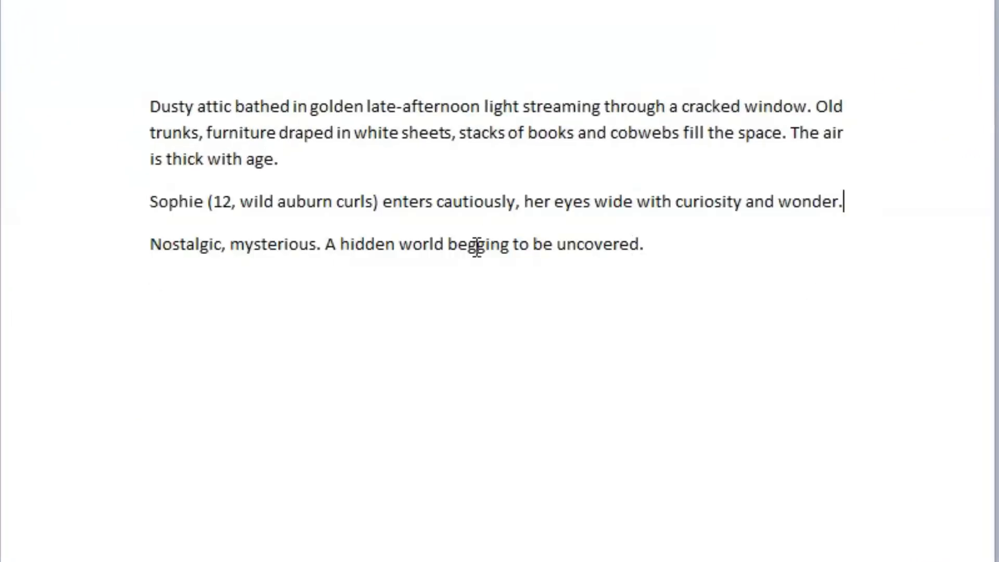
Step: Replace "12, wild auburn curls" with a description covering a wavy auburn ponytail, bright blue eyes, freckles, a white t-shirt and denim overalls
drag(214, 201, 356, 202)
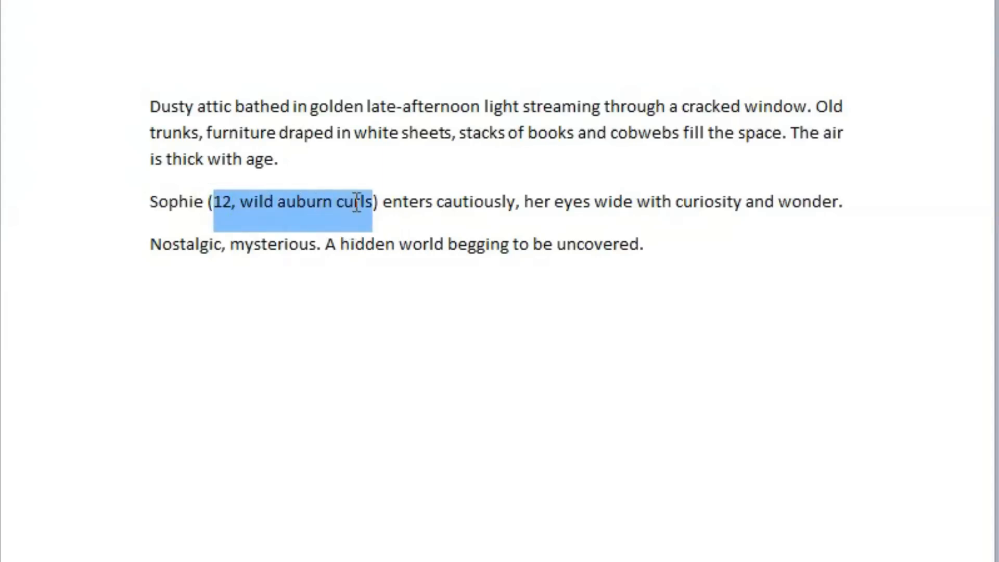
key(Delete)
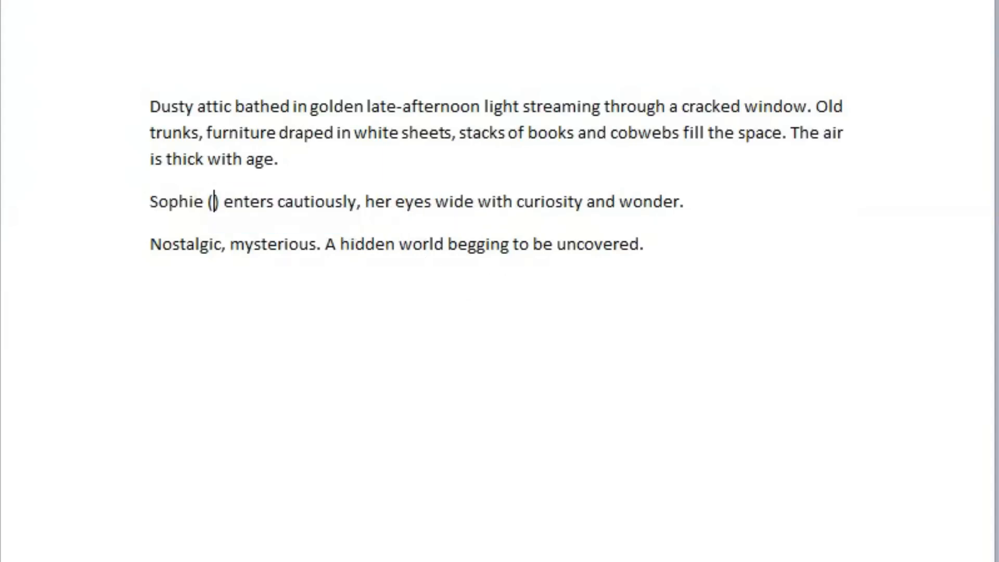
text(a young girl with wavy auburn hair tied in a loose ponytail, bright blue eyes, and a sprinkle of freckles across her nose, wearing a white t-shirt and denim overalls)
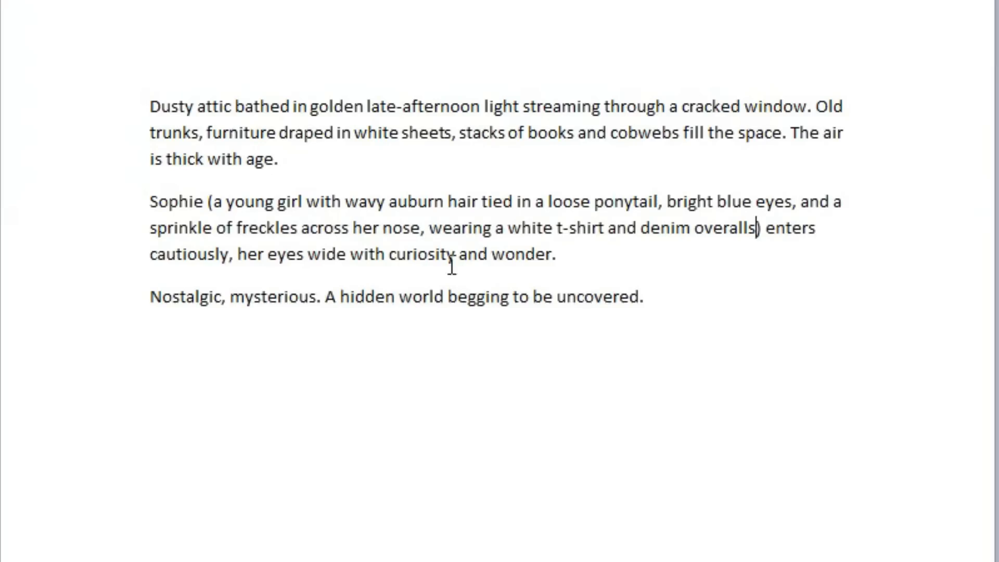
drag(213, 201, 744, 224)
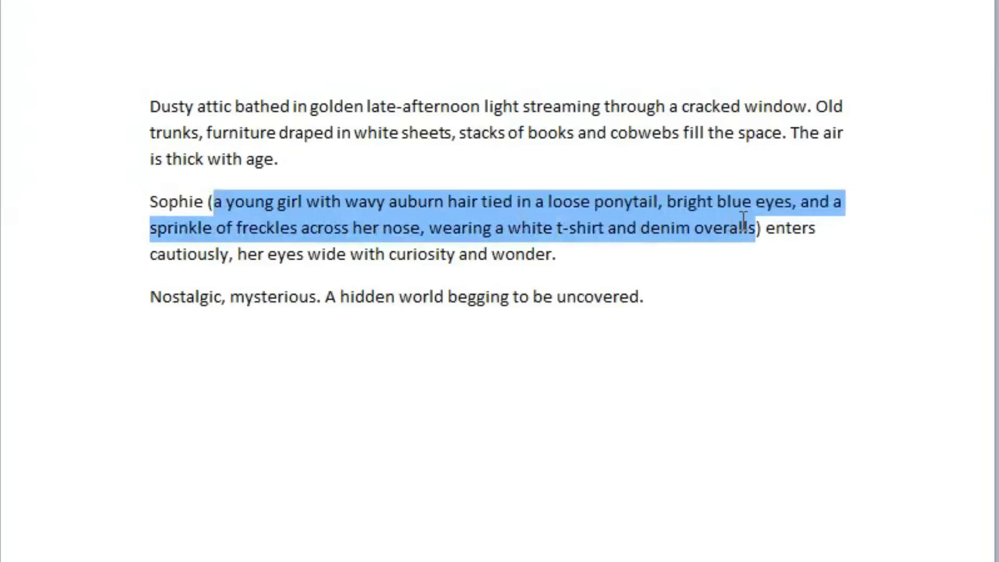
click(766, 276)
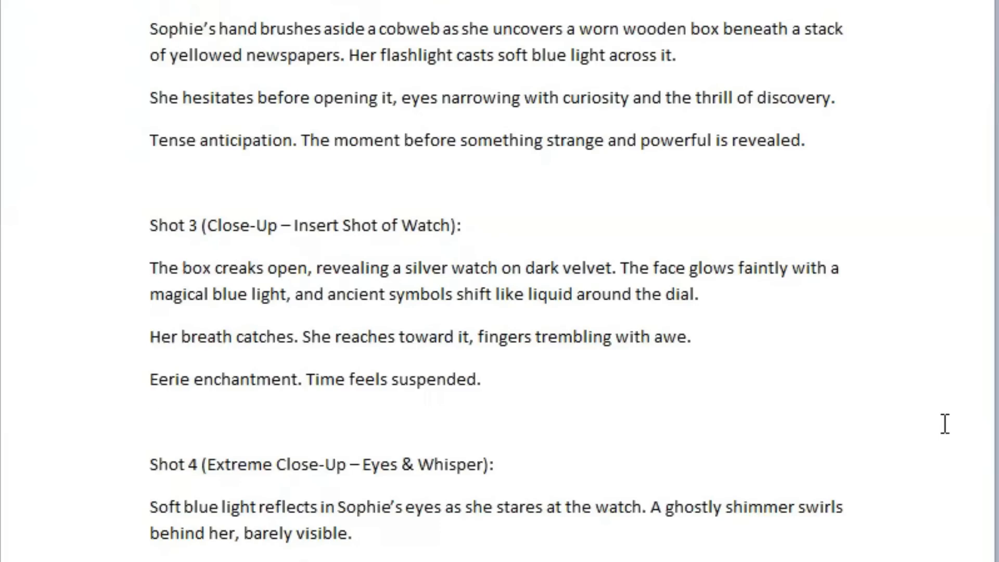
Step: Insert the character description after the girl's name in Shot 2, followed by ", her" before "hand brushes aside"
key(BackSpace)
key(BackSpace)
text(a young girl with wavy auburn hair tied in a loose ponytail, bright blue eyes, and a sprinkle of freckles across her nose, wearing a white t-shirt and denim overalls)
text(, her)
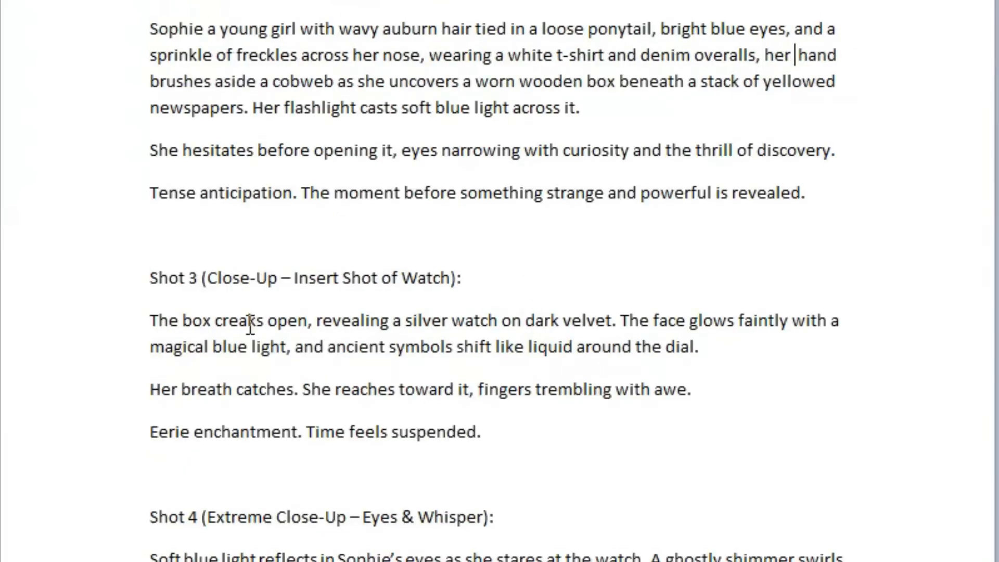
Step: Insert the character description and a comma before "her breath catches" in Shot 3, with "her" in lower case
click(152, 389)
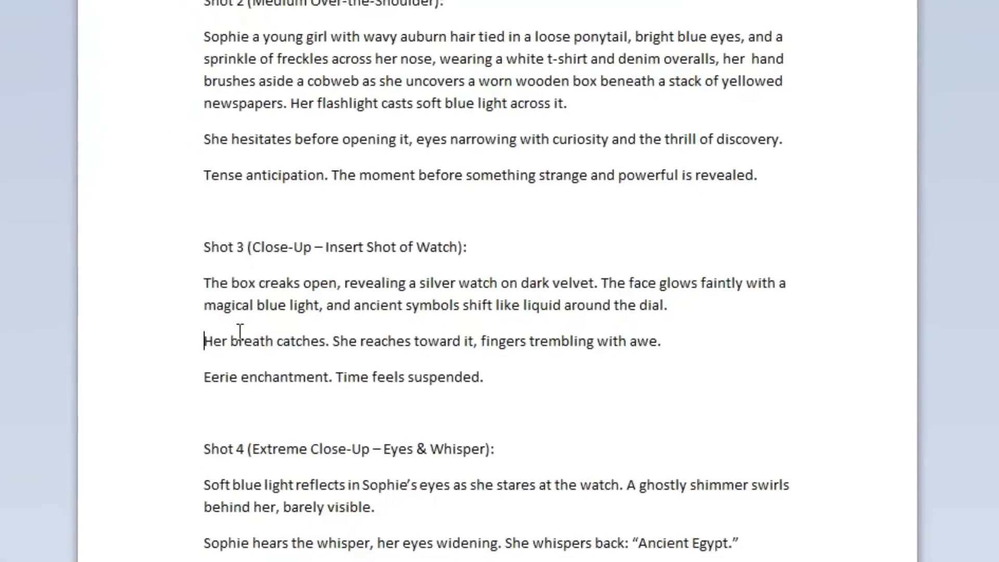
text(a young girl with wavy auburn hair tied in a loose ponytail, bright blue eyes, and a sprinkle of freckles across her nose, wearing a white t-shirt and denim overalls)
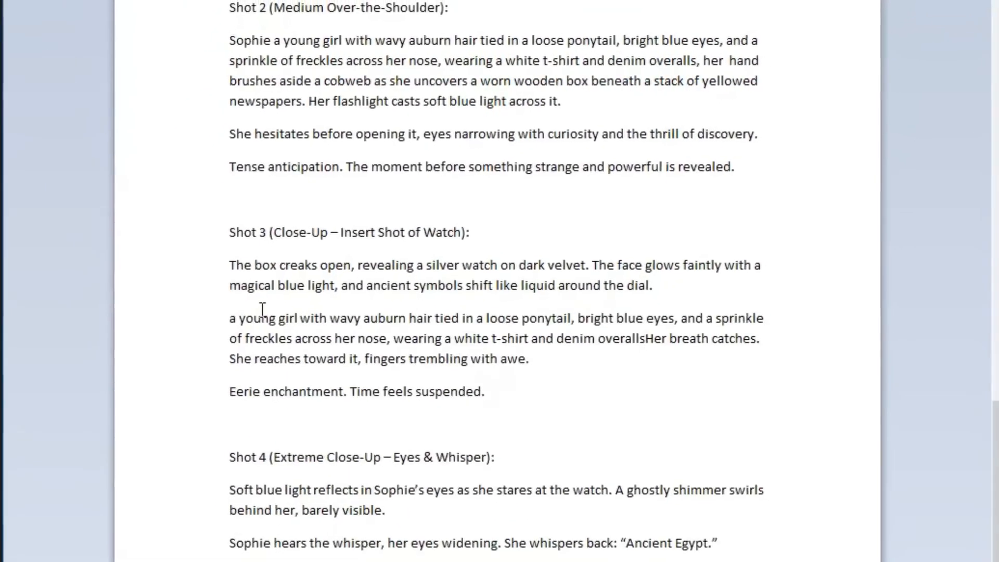
text(,)
key(Delete)
text(h)
Step: Insert the character description and a comma after the girl's name in the character action lines of Shots 4 and 5
scroll(333, 427, down, 2)
click(333, 336)
text(a young girl with wavy auburn hair tied in a loose ponytail, bright blue eyes, and a sprinkle of freckles across her nose, wearing a white t-shirt and denim overalls)
text(,)
scroll(334, 335, down, 3)
click(335, 303)
text(a young girl with wavy auburn hair tied in a loose ponytail, bright blue eyes, and a sprinkle of freckles across her nose, wearing a white t-shirt and denim overalls)
text(,)
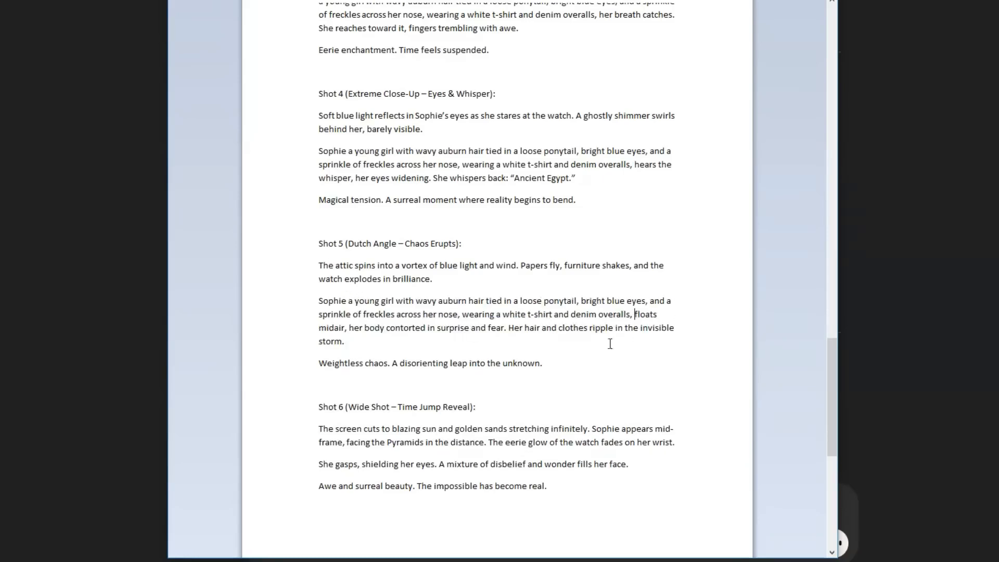
Step: Insert the character description into Shot 6's action line, followed by ", she" before "gasps"
text(a young girl with wavy auburn hair tied in a loose ponytail, bright blue eyes, and a sprinkle of freckles across her nose, wearing a white t-shirt and denim overalls)
text(, s)
key(Delete)
key(Delete)
key(Delete)
key(Delete)
key(BackSpace)
text(she)
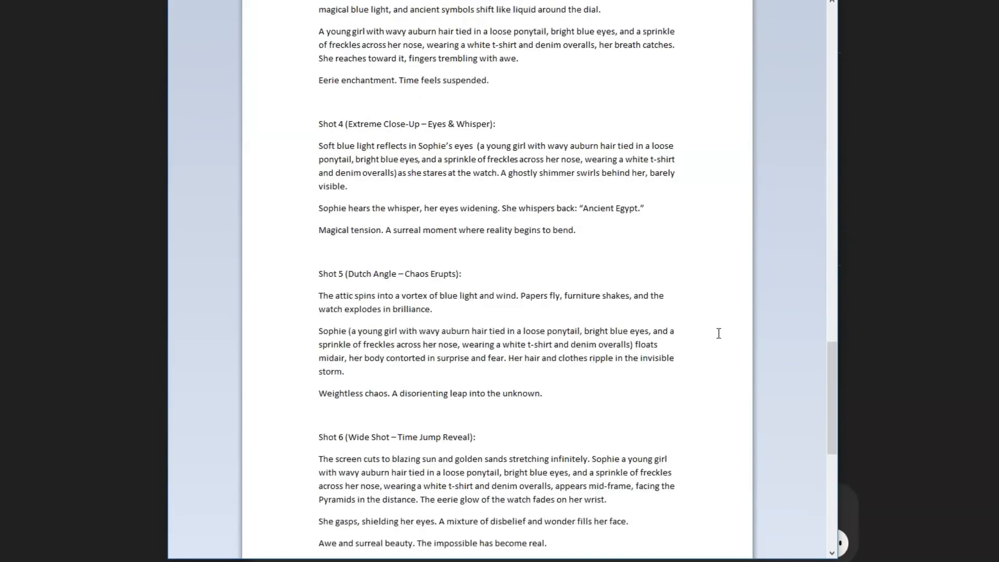
Step: Copy the finished Shot 1 text and enter it as the prompt in Leonardo.Ai's Image Creation tool
scroll(719, 333, up, 6)
scroll(720, 334, up, 5)
drag(318, 96, 536, 167)
right_click(536, 168)
click(554, 180)
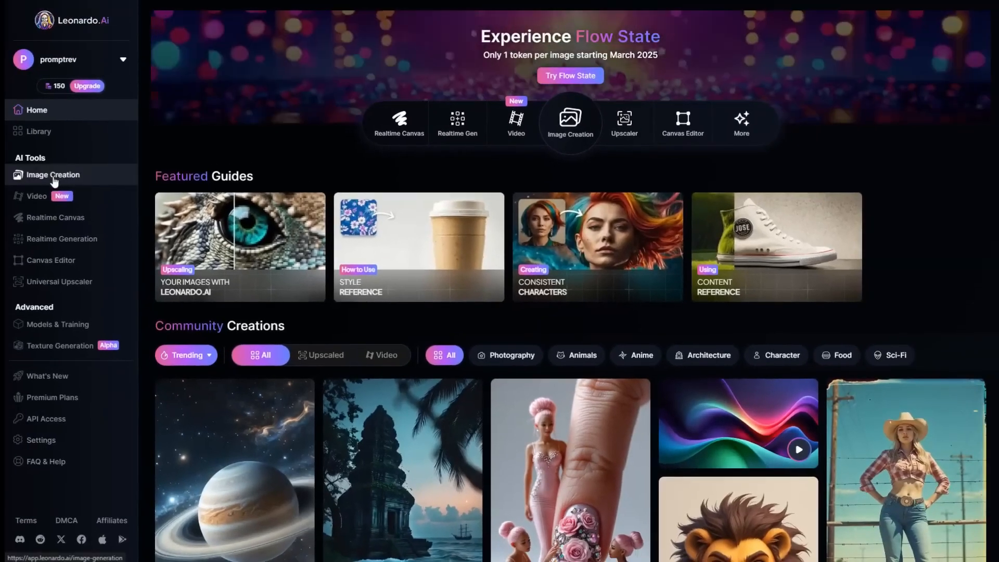
click(46, 177)
click(297, 59)
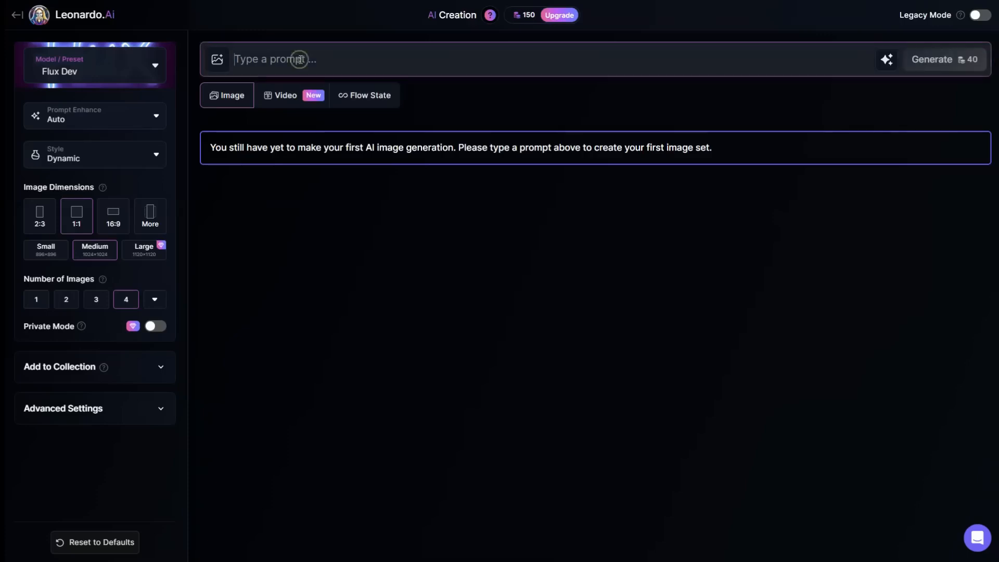
key(ctrl+v)
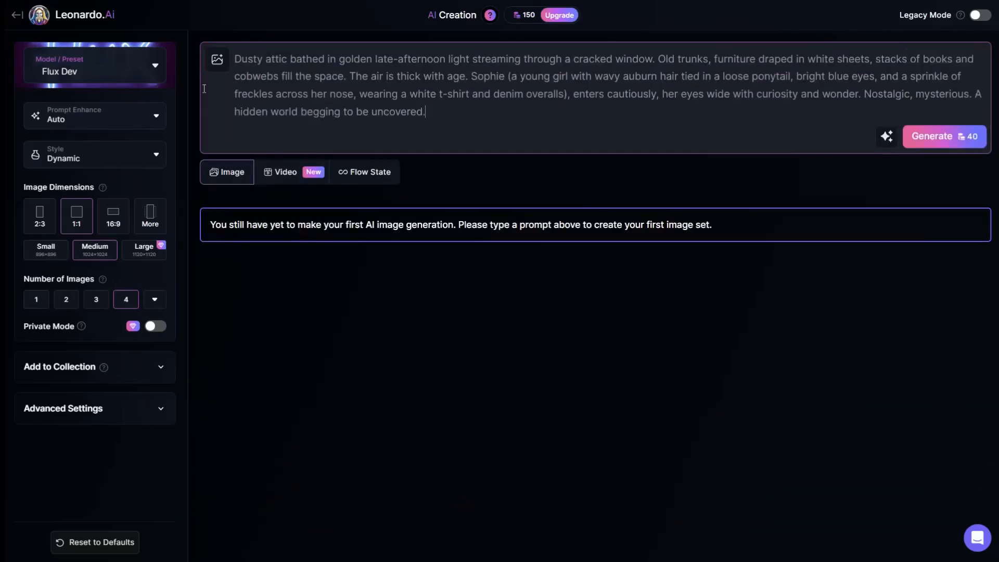
Step: Choose the Phoenix 1.0 model and 16:9 image dimensions, and generate the images
click(155, 69)
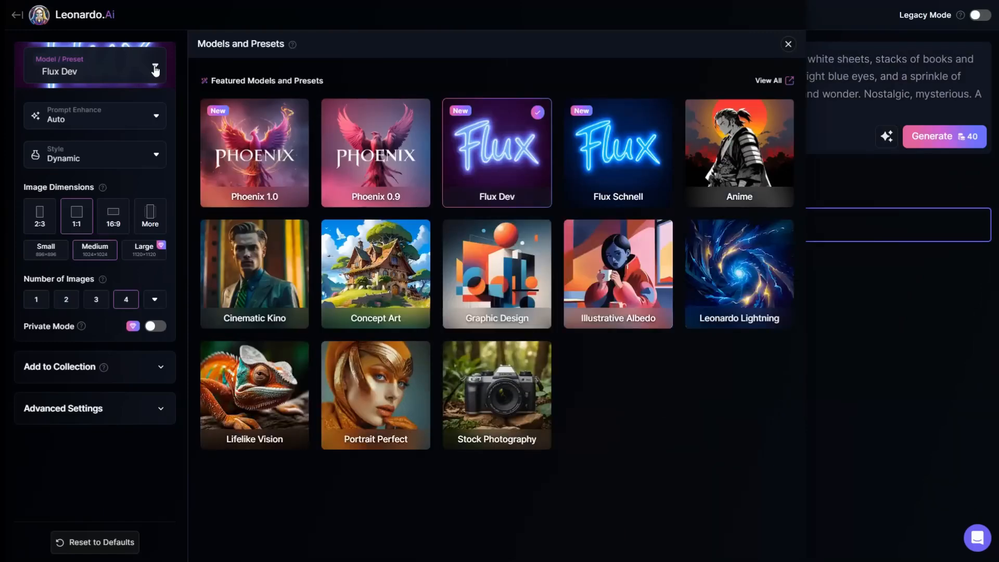
mouse_move(265, 158)
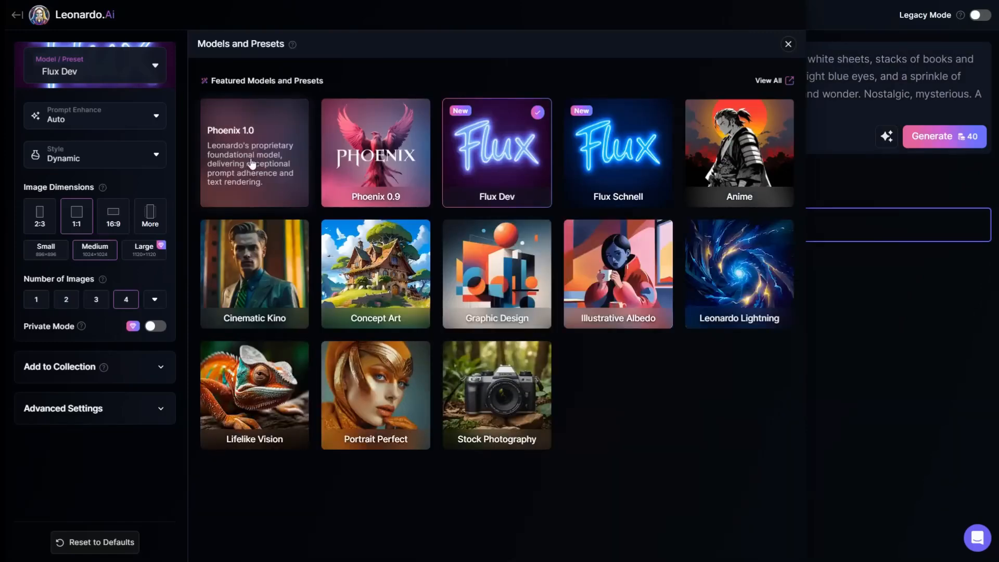
click(252, 164)
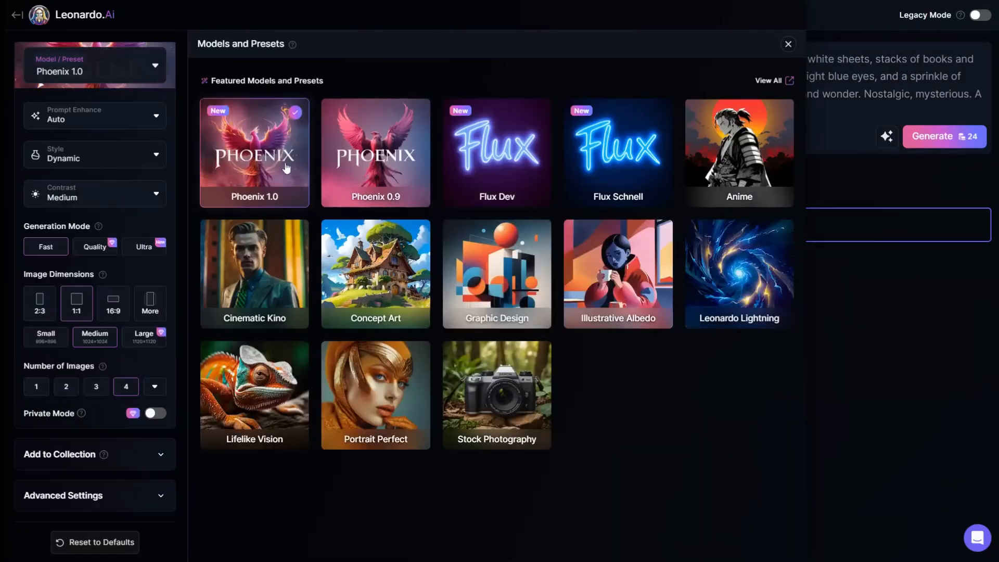
click(788, 44)
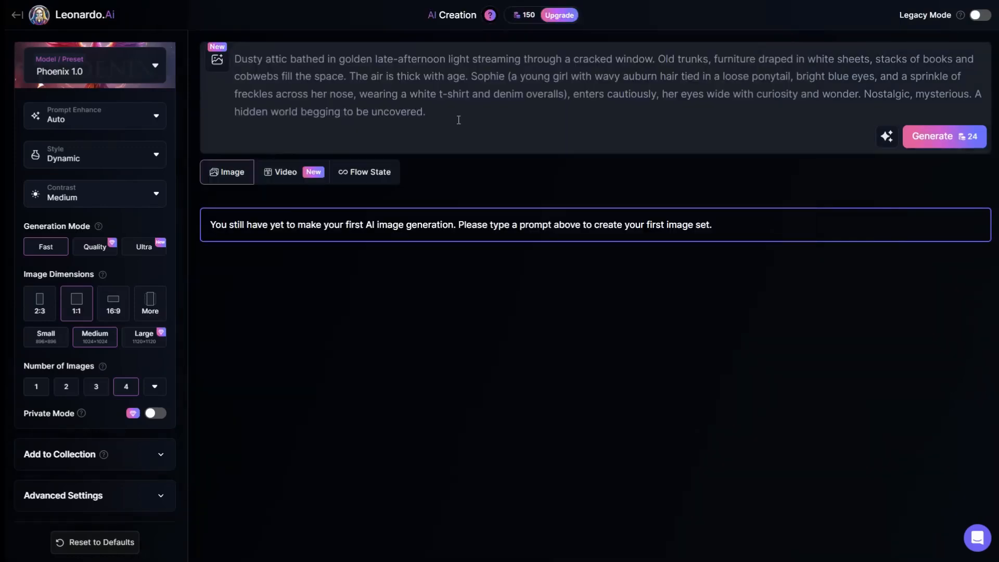
click(115, 309)
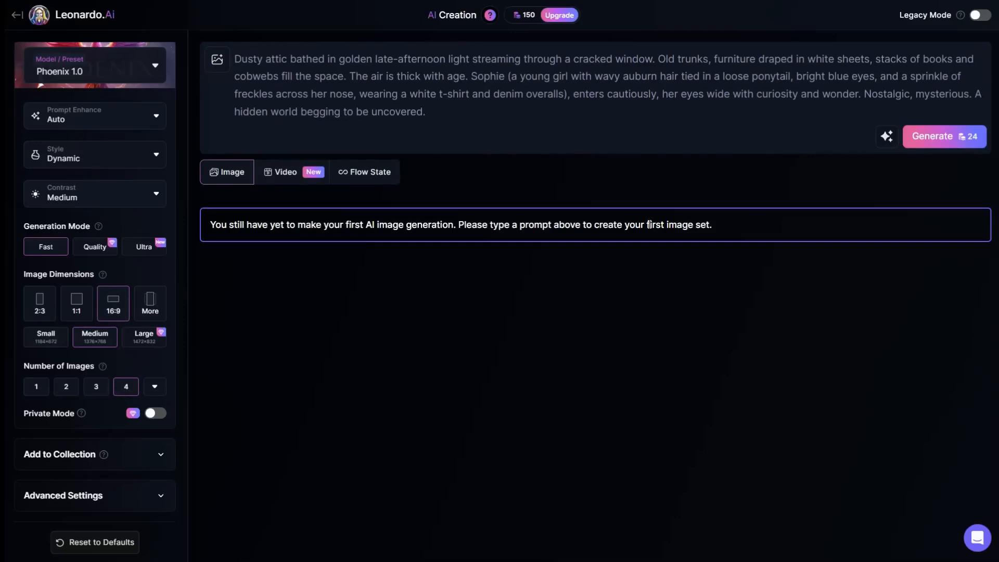
click(935, 136)
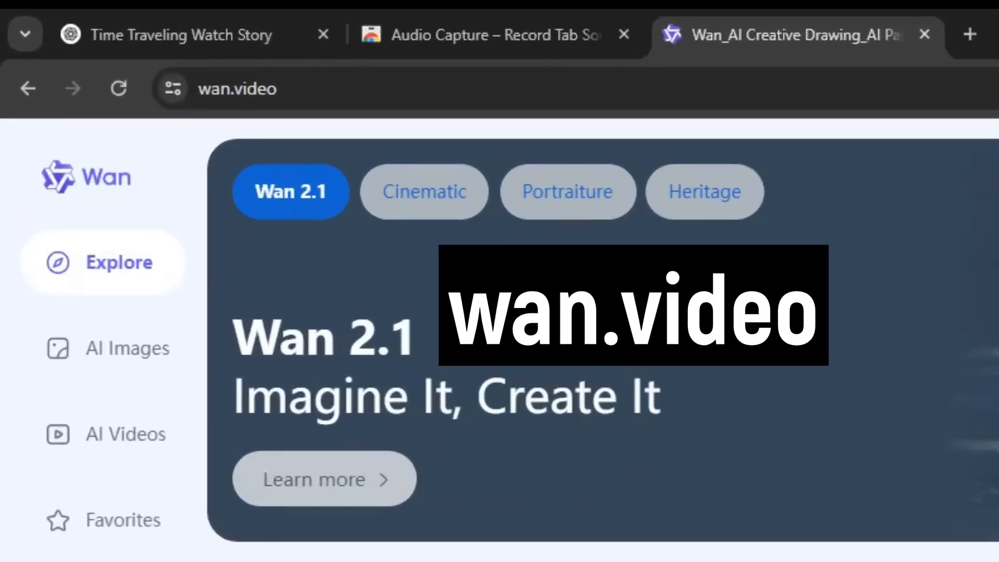
Step: Browse the sample videos on the wan.video Explore page
scroll(603, 339, down, 5)
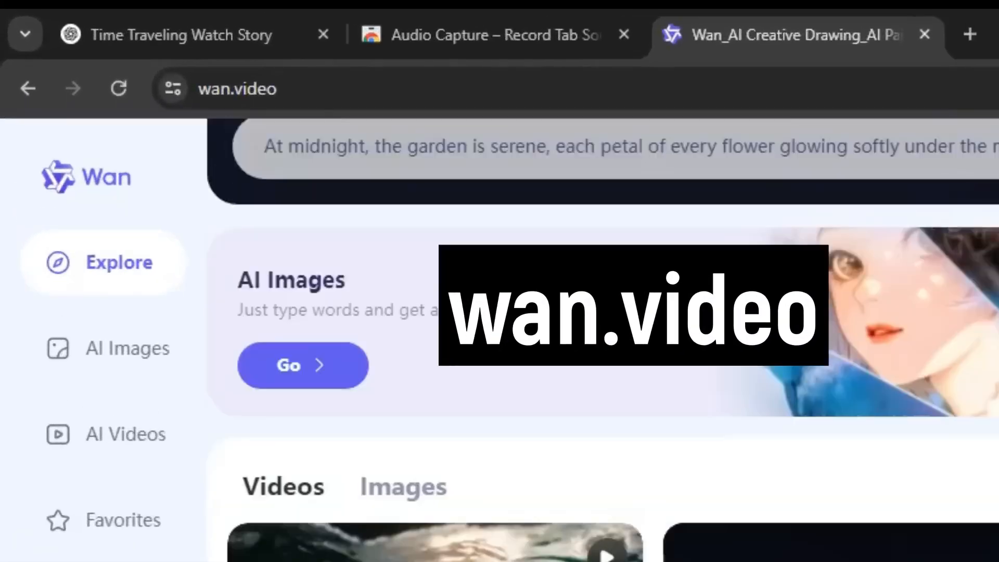
scroll(638, 468, down, 3)
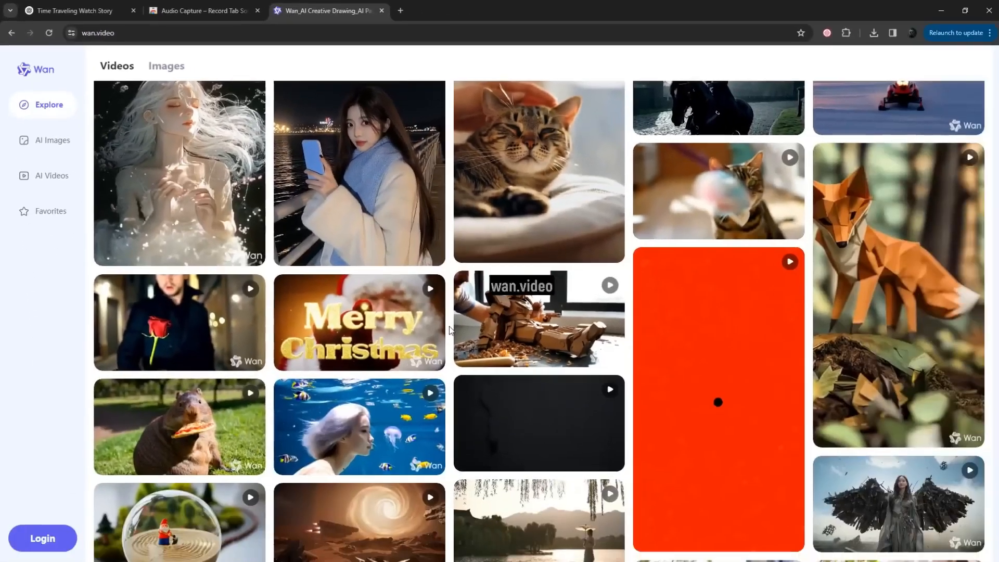
scroll(451, 330, down, 4)
scroll(451, 331, down, 7)
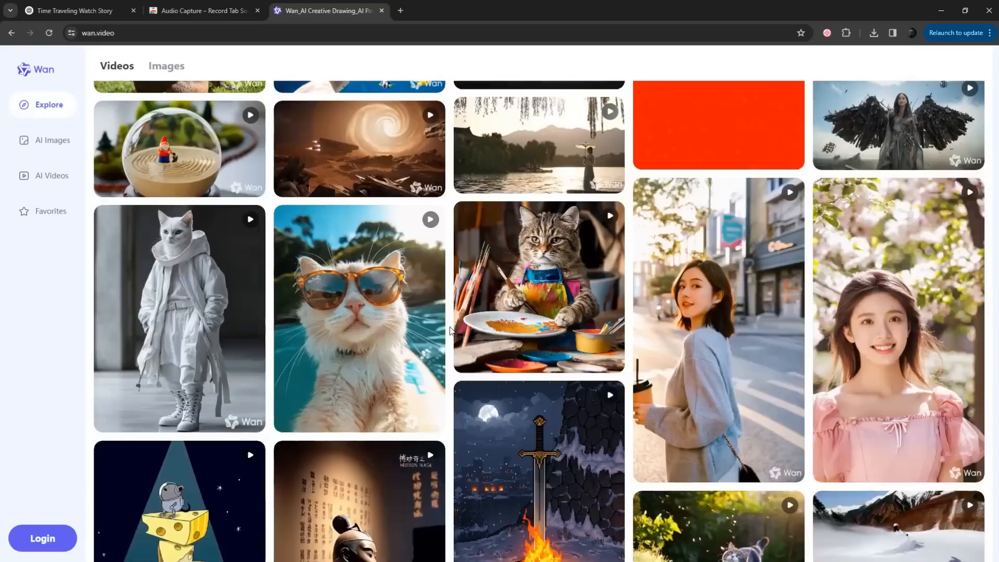
Step: Sign in to Wan with a Google account
scroll(451, 331, down, 5)
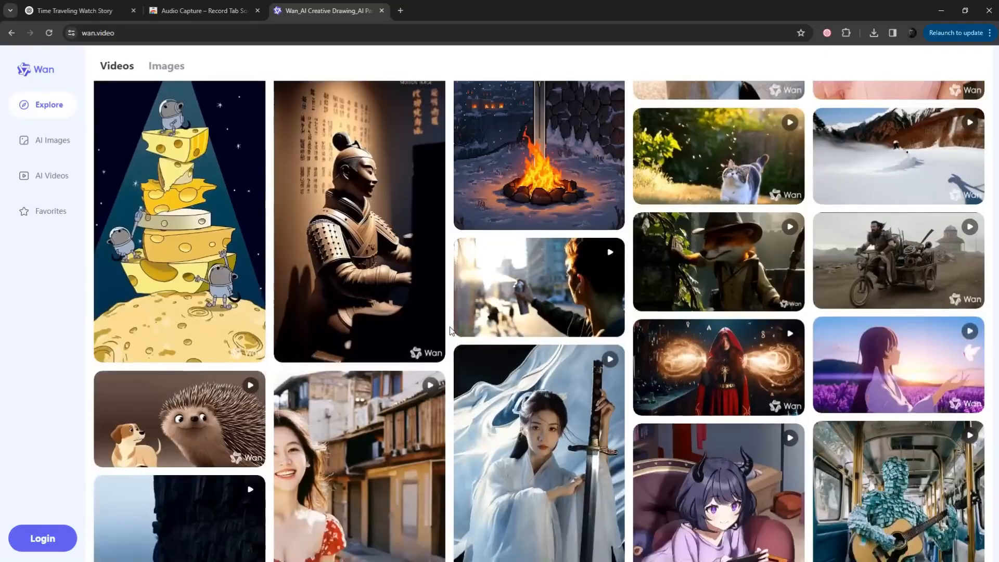
scroll(450, 331, down, 3)
scroll(451, 330, down, 1)
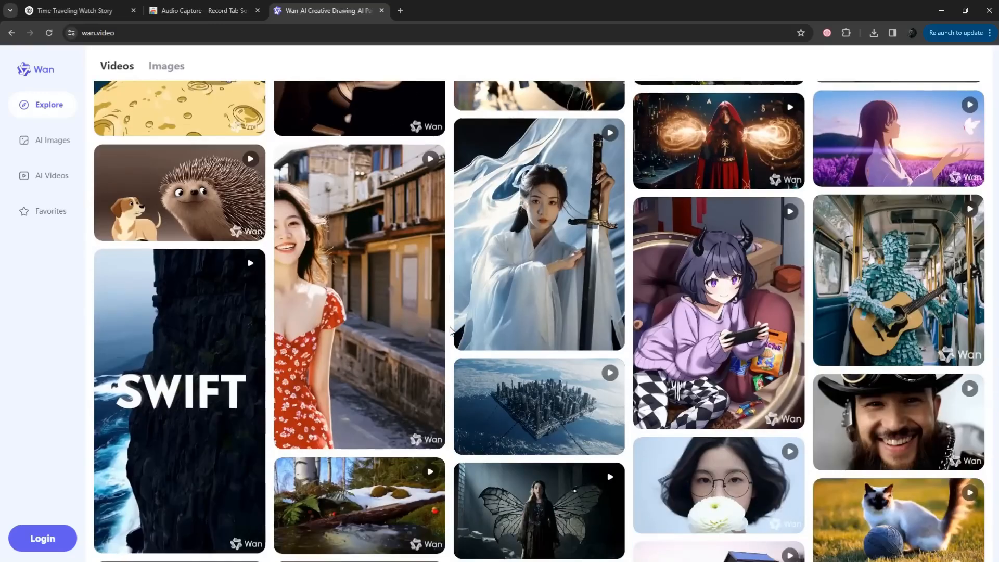
scroll(450, 330, down, 10)
scroll(451, 327, down, 2)
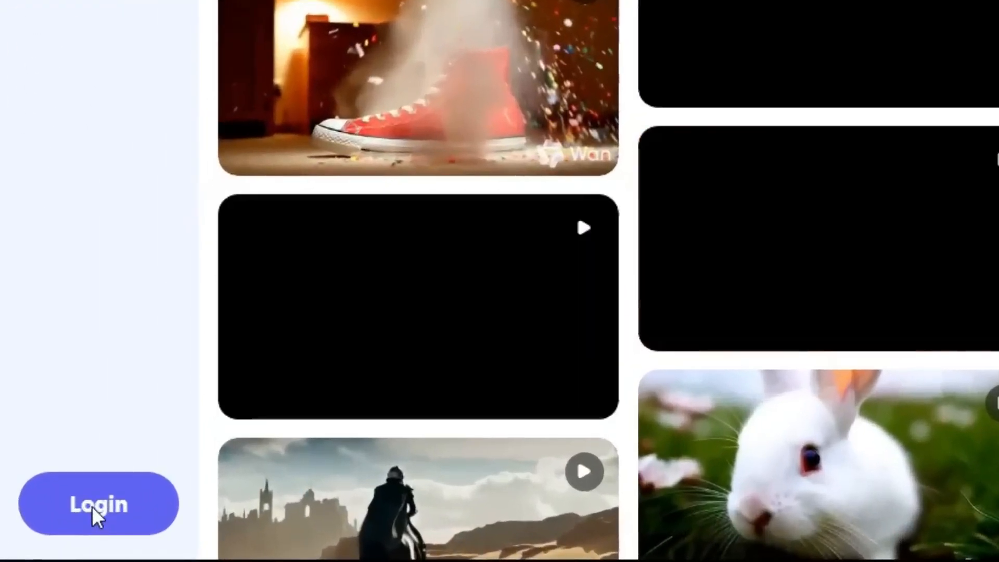
click(92, 507)
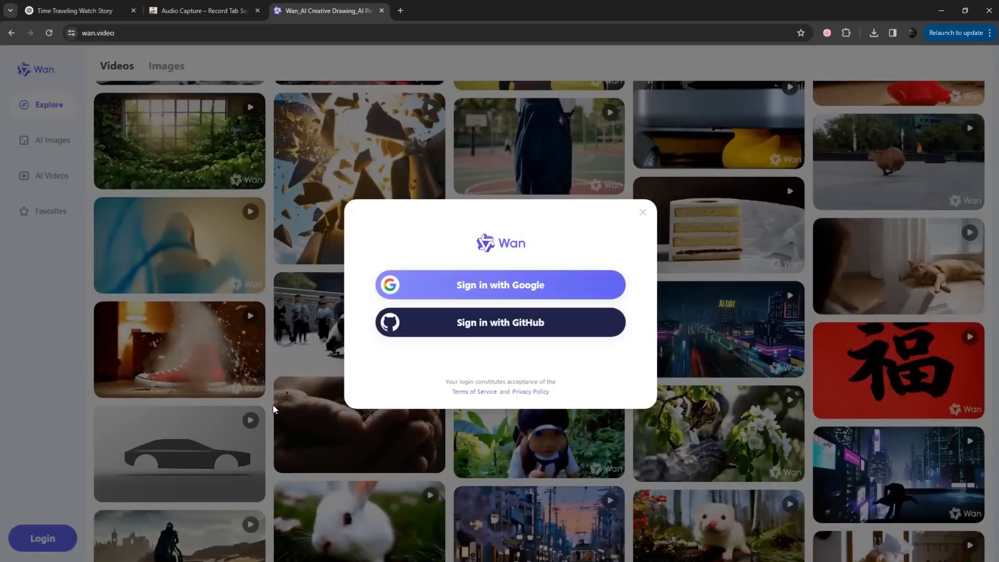
click(507, 295)
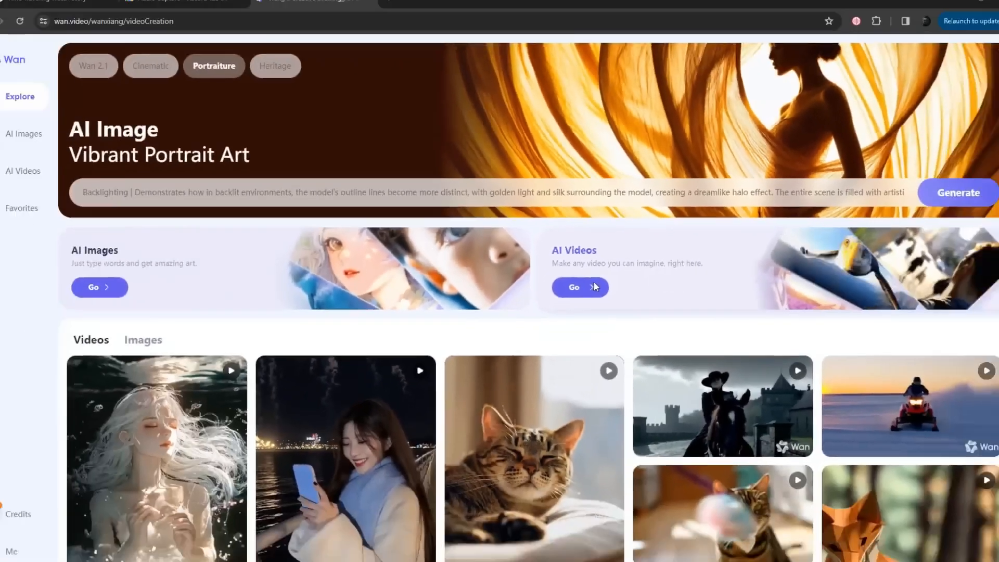
Step: Open AI Videos in Image2Video mode with Start/End Frames off and upload the image of the girl kneeling in the attic as reference
click(594, 287)
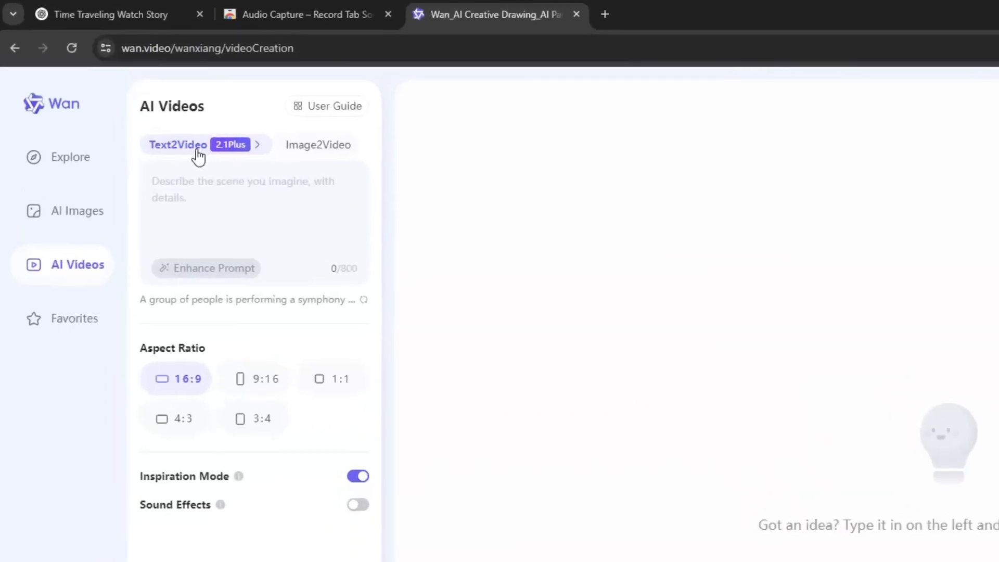
click(320, 146)
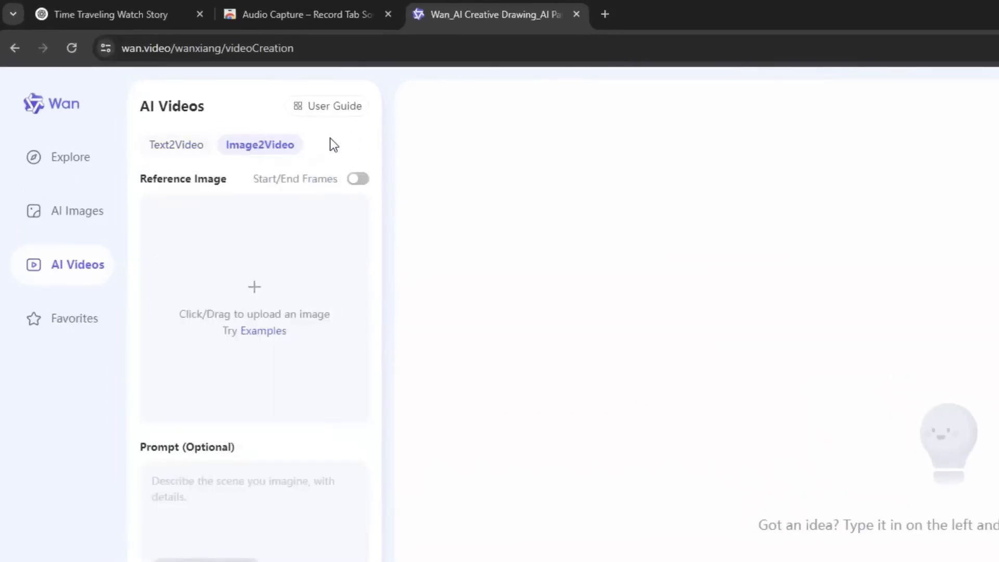
click(367, 181)
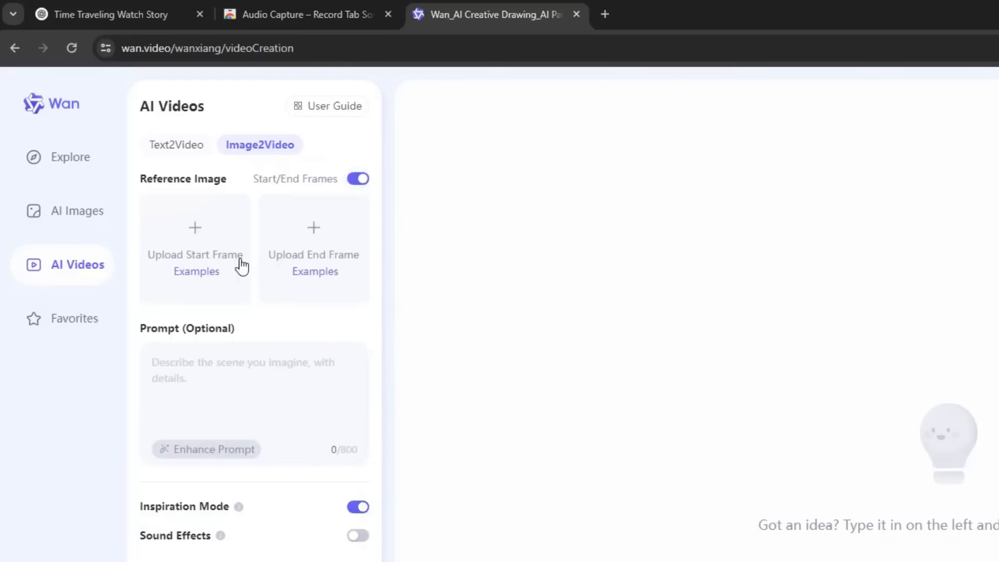
click(358, 181)
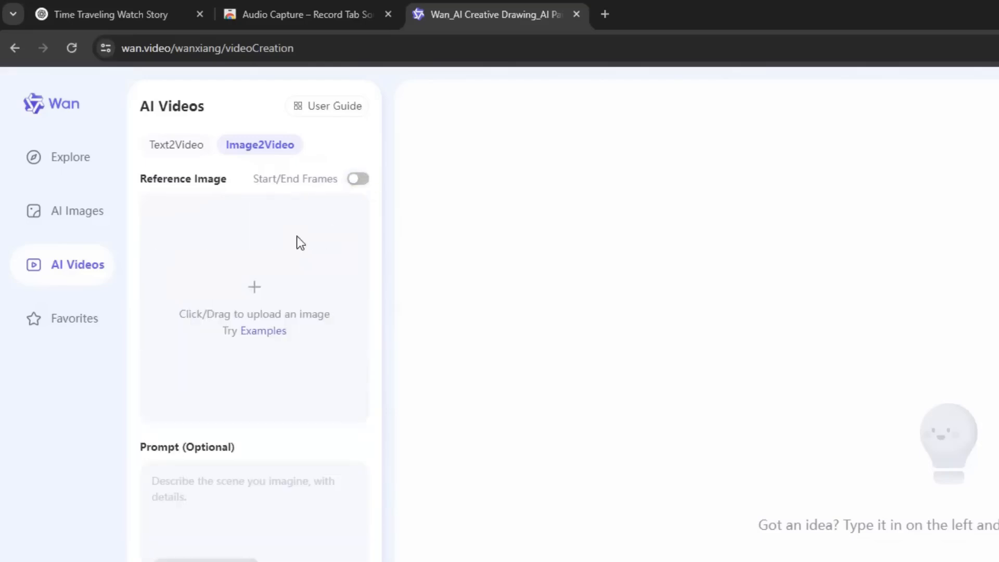
click(298, 239)
click(273, 137)
click(635, 397)
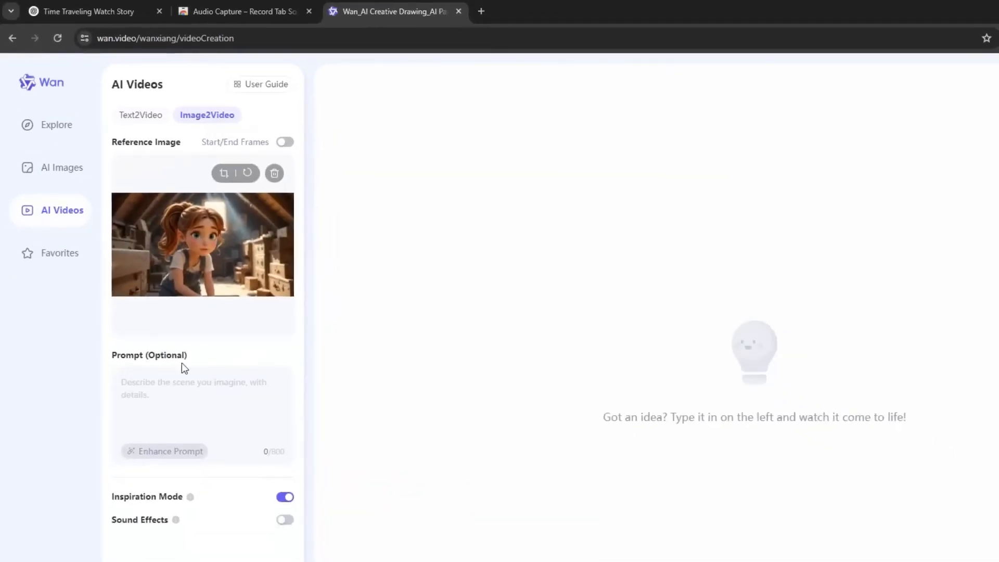
Step: Enter the prompt "A curious young girl rummaging through her grandmother's attic" and replace it with its enhanced version
click(188, 395)
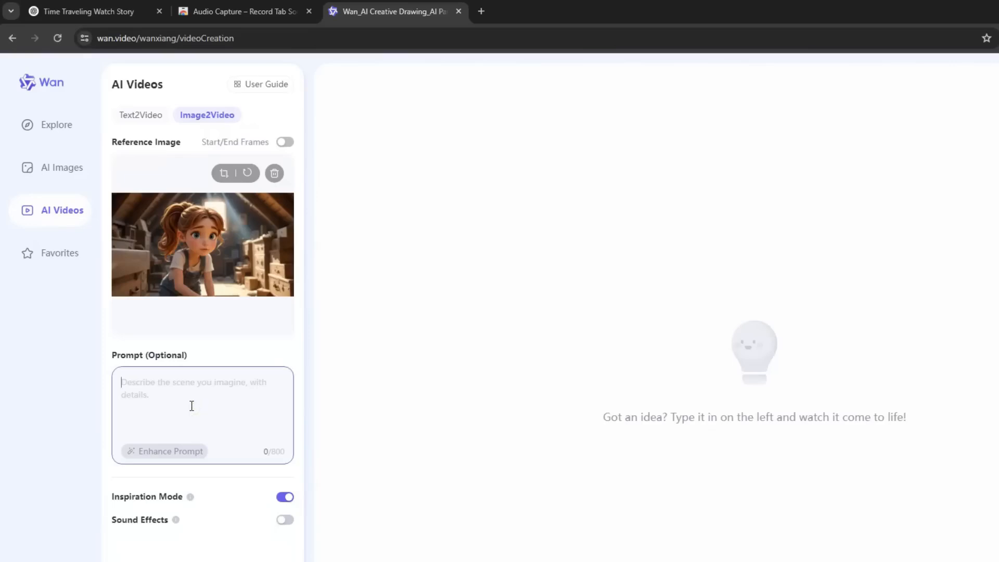
text(A curious young girl rummaging through her grandmother's attic)
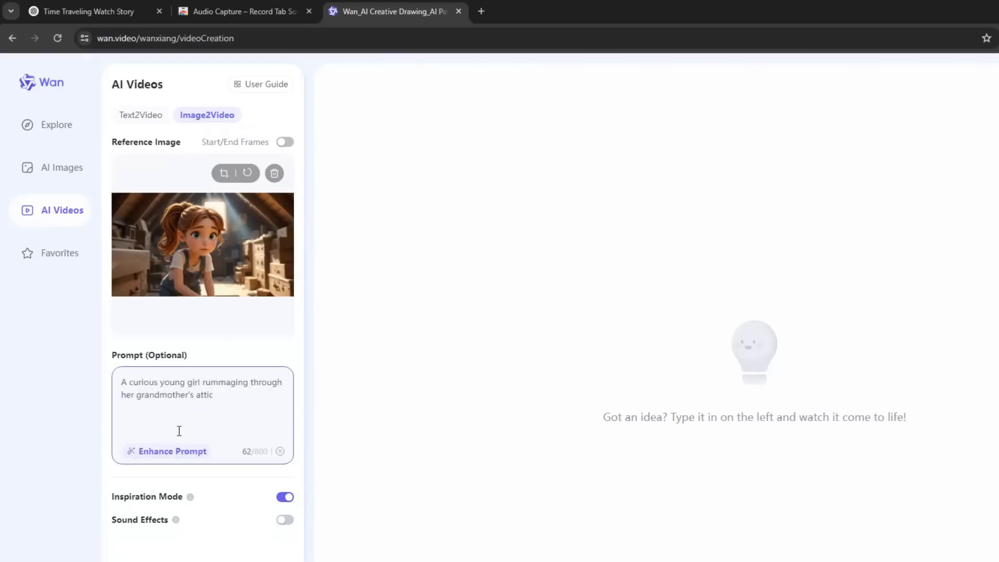
click(168, 451)
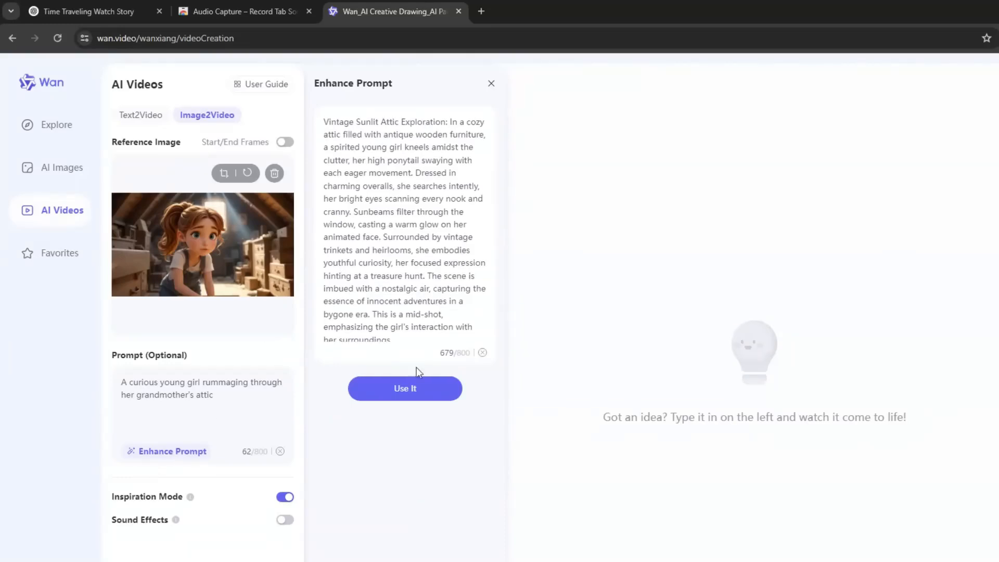
click(405, 389)
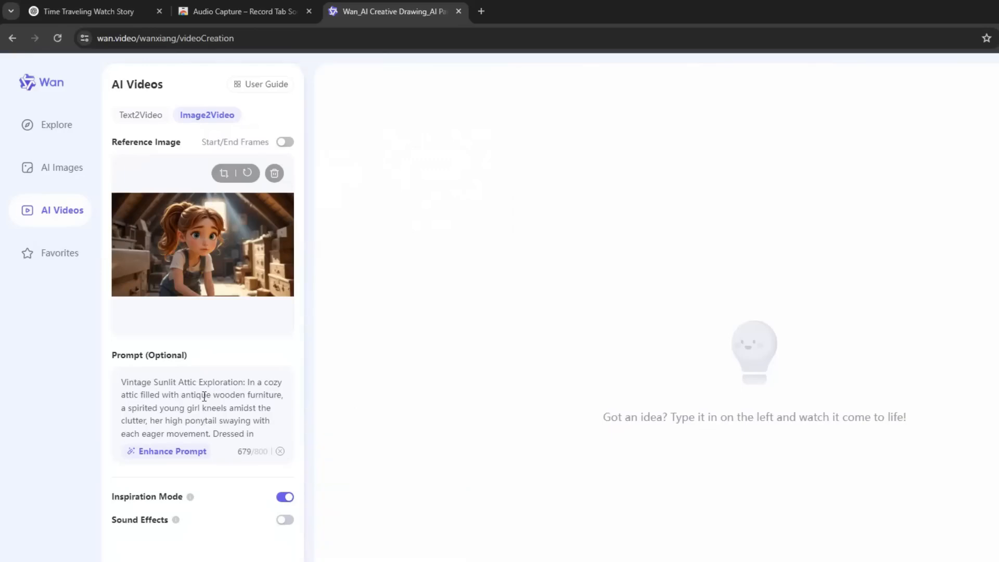
Step: Turn on Sound Effects with Inspiration Mode kept on, and generate the attic video
mouse_move(191, 500)
mouse_move(177, 520)
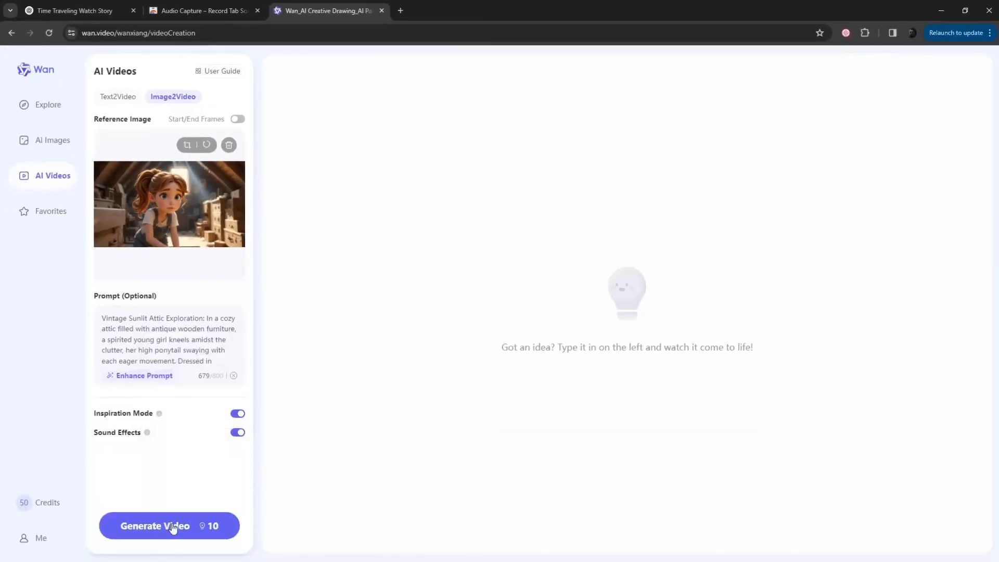
click(170, 534)
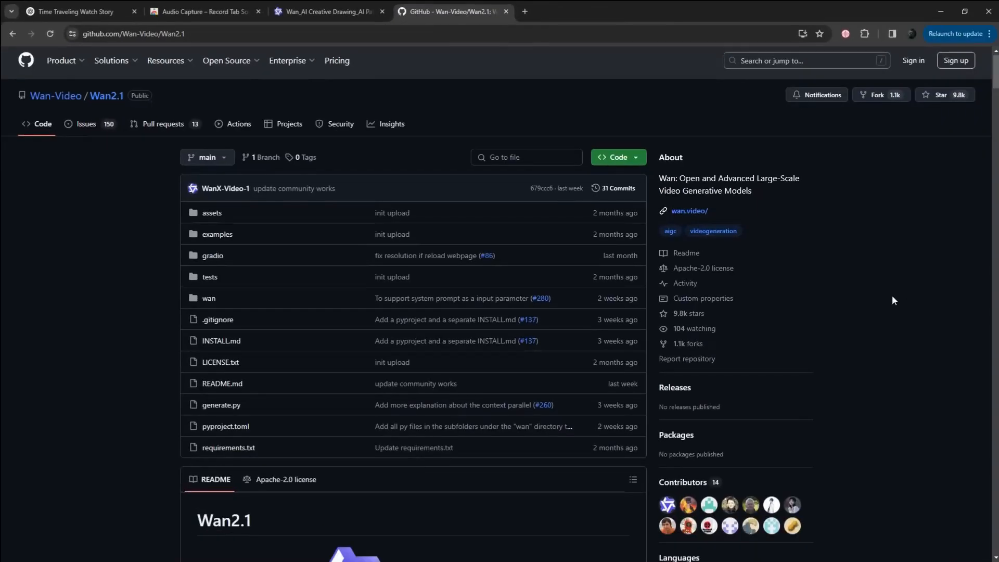
Step: Examine the installation instructions in the Quickstart section of the Wan2.1 GitHub README, and close the page
scroll(892, 300, down, 20)
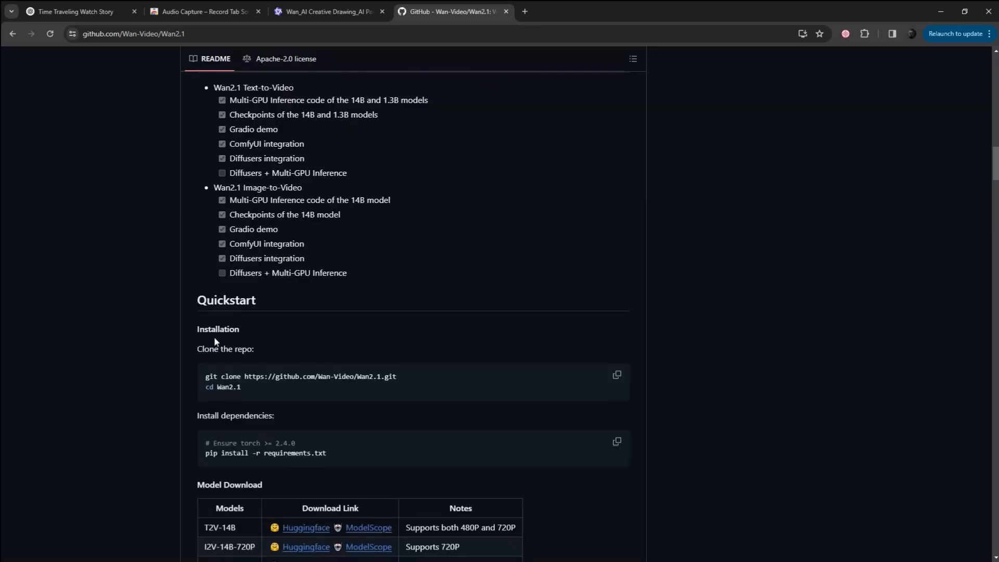
drag(196, 346, 370, 451)
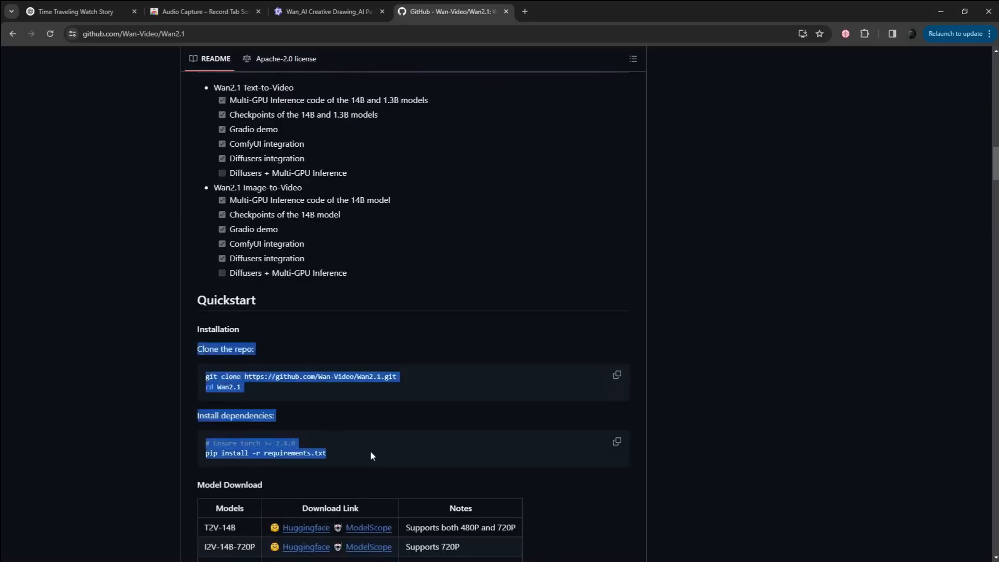
key(ctrl+w)
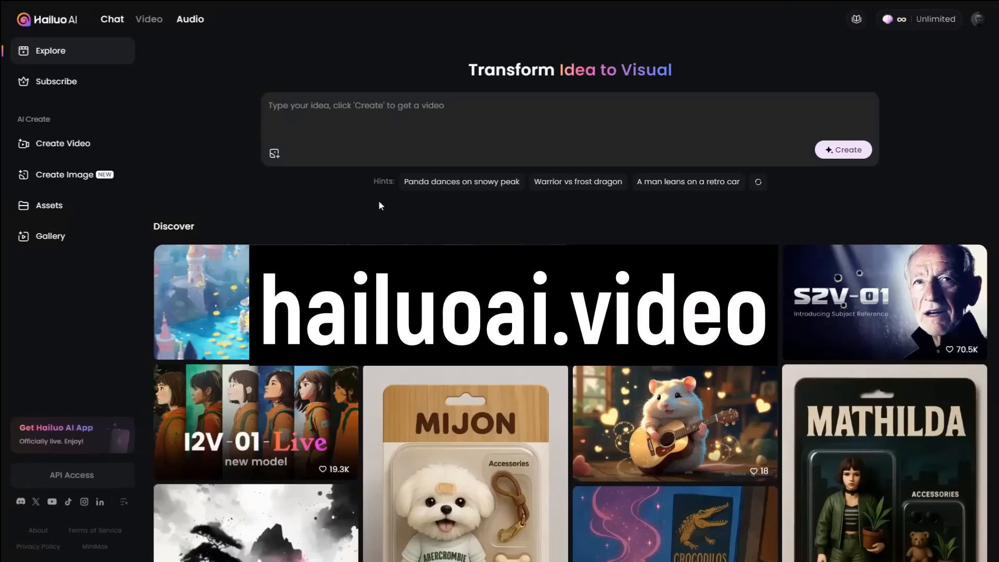
Step: Switch to Hailuo AI, start an Image to Video creation, and upload the image of the girl surrounded by the blue aura
click(58, 147)
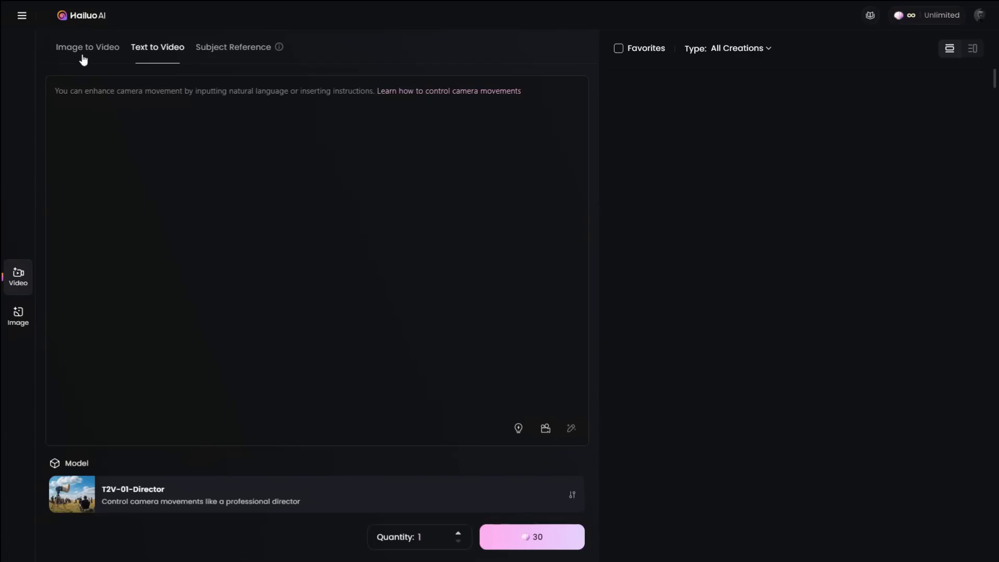
click(90, 55)
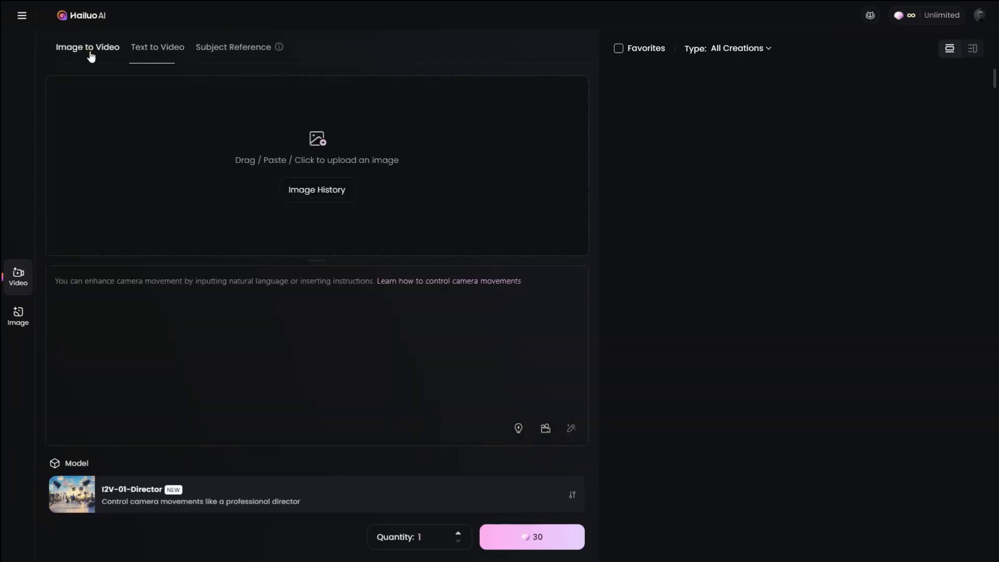
click(176, 130)
click(344, 66)
click(411, 265)
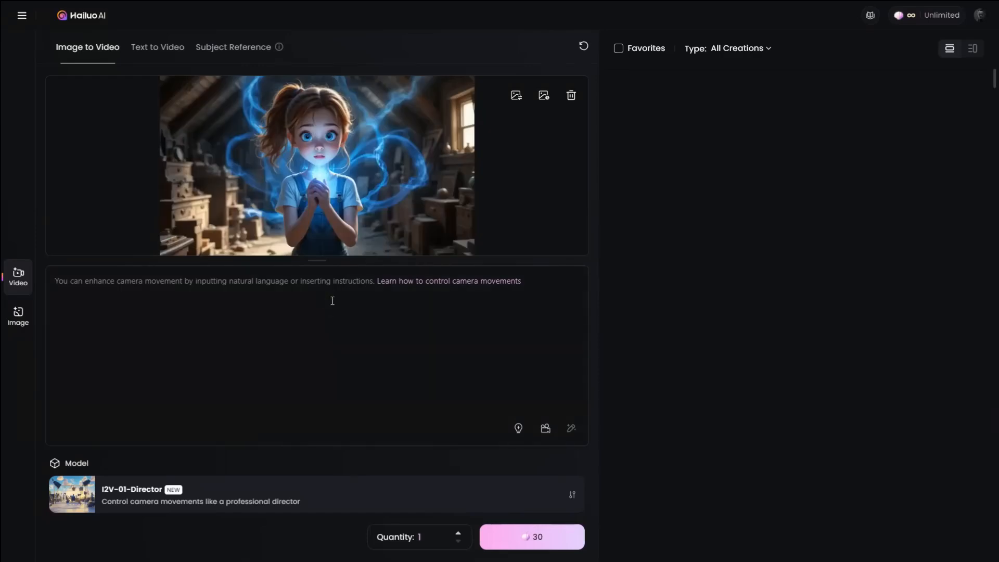
Step: Enter the prompt about the girl gripping a glowing watch in the attic, choose the I2V-01 model, and generate the video
click(233, 298)
text(A curious young girl stands frozen in the attic, gripping a glowing watch. A vibrant blue aura begins to swirl around her, illuminating the dusty attic. Objects around her are slightly levitating, caught in the strange energy. Her expression is a mix of excitement and fear as the magic intensifies.)
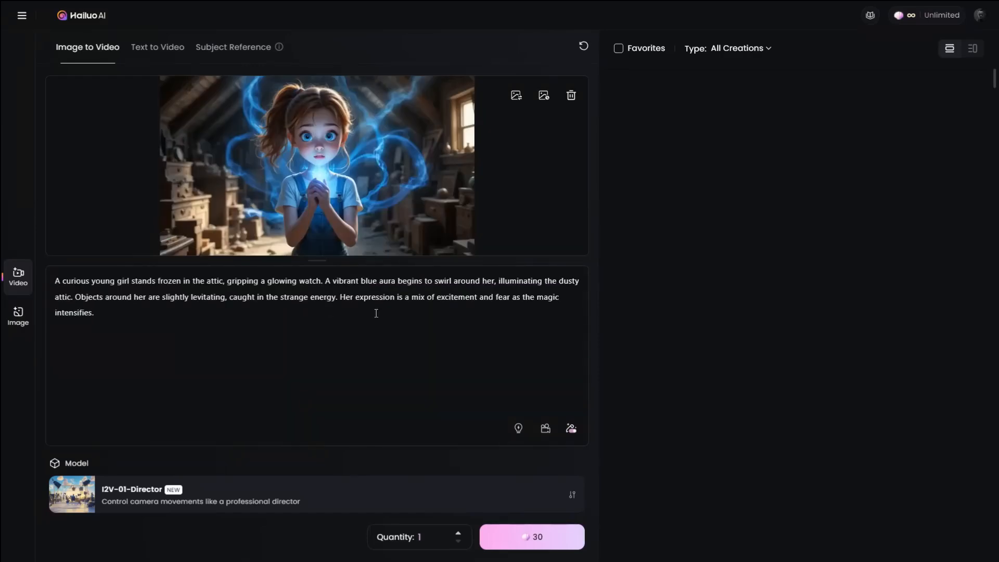
mouse_move(571, 433)
click(306, 494)
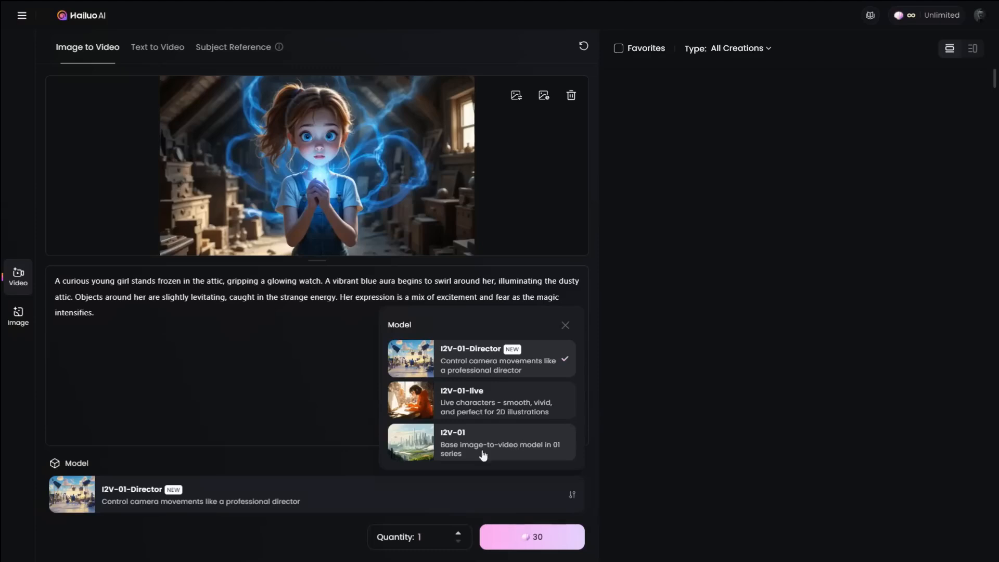
click(487, 454)
click(537, 542)
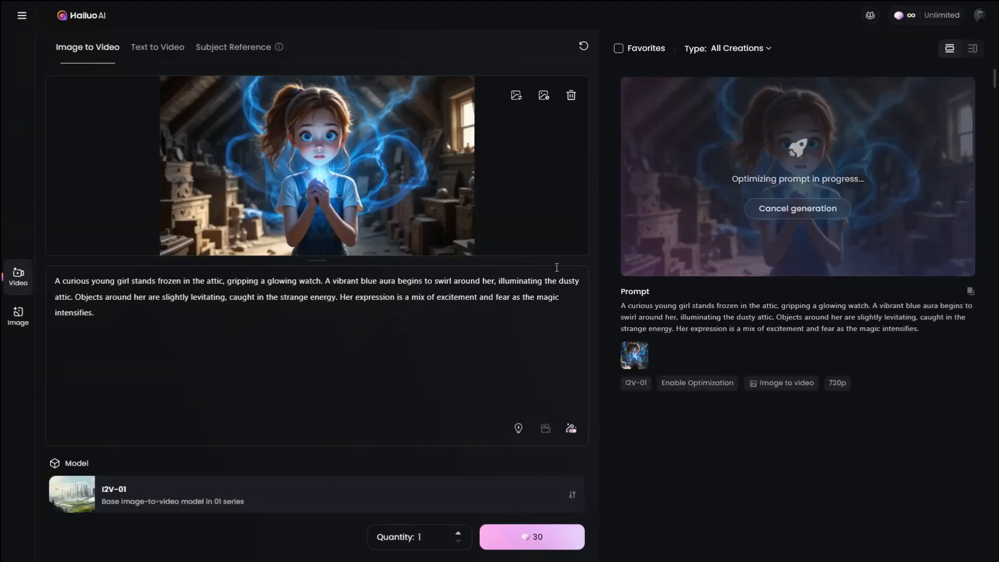
Step: Replace the uploaded image with the one of the girl holding the glowing watch and generate another video with the same prompt
click(571, 95)
click(314, 133)
click(456, 90)
click(413, 265)
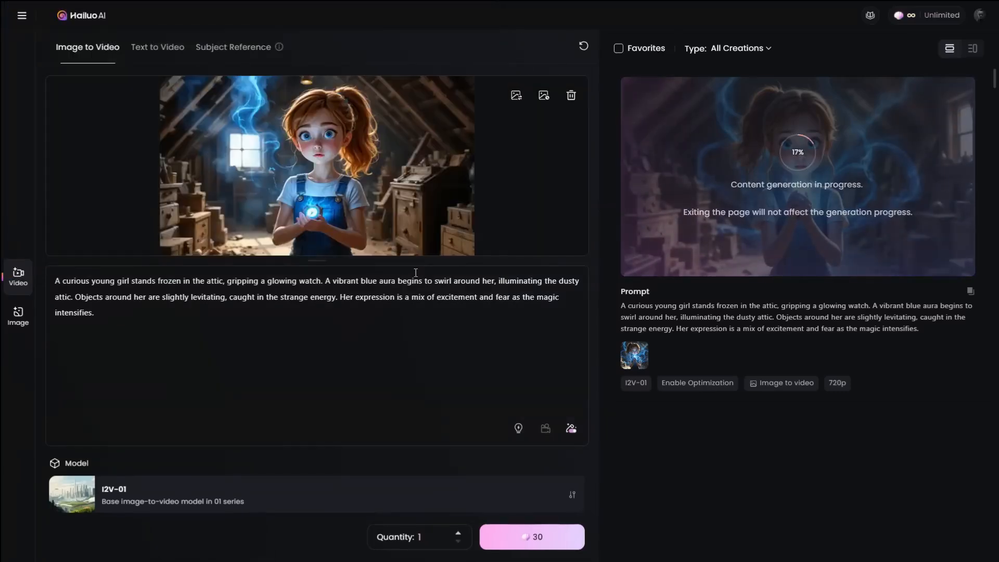
click(535, 539)
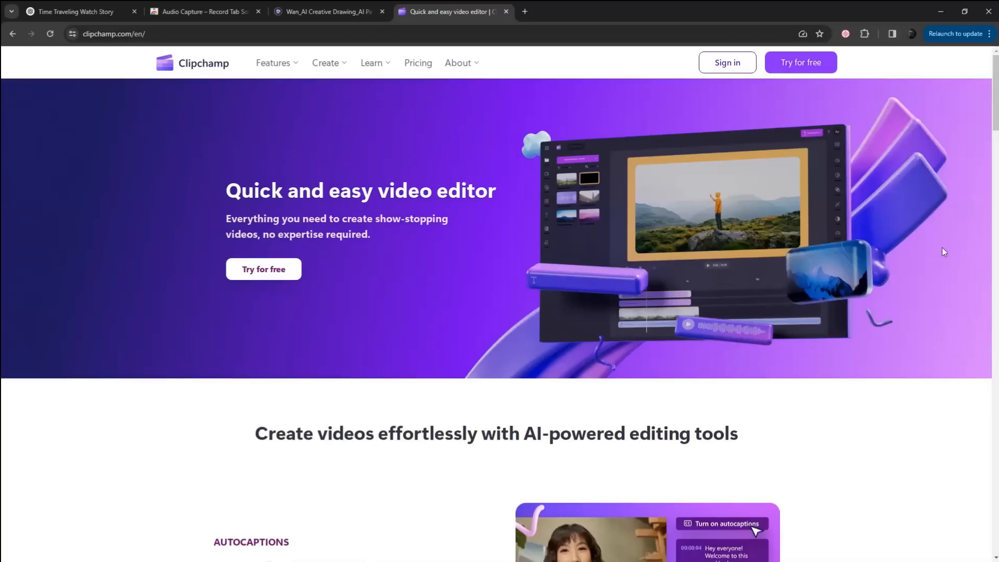
Step: Sign up for free on clipchamp.com and create a new video from scratch
scroll(943, 250, down, 2)
scroll(945, 252, down, 13)
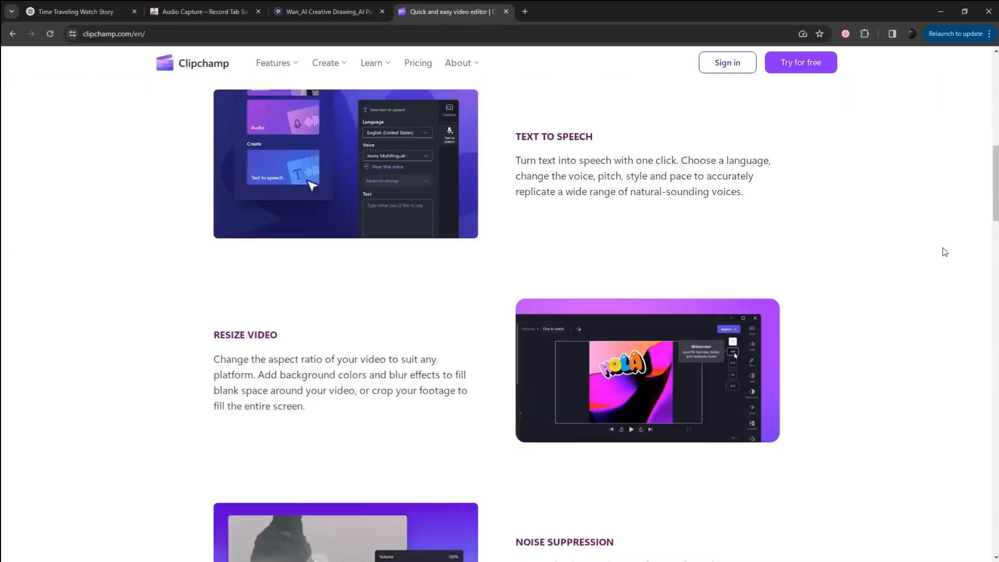
scroll(945, 252, up, 15)
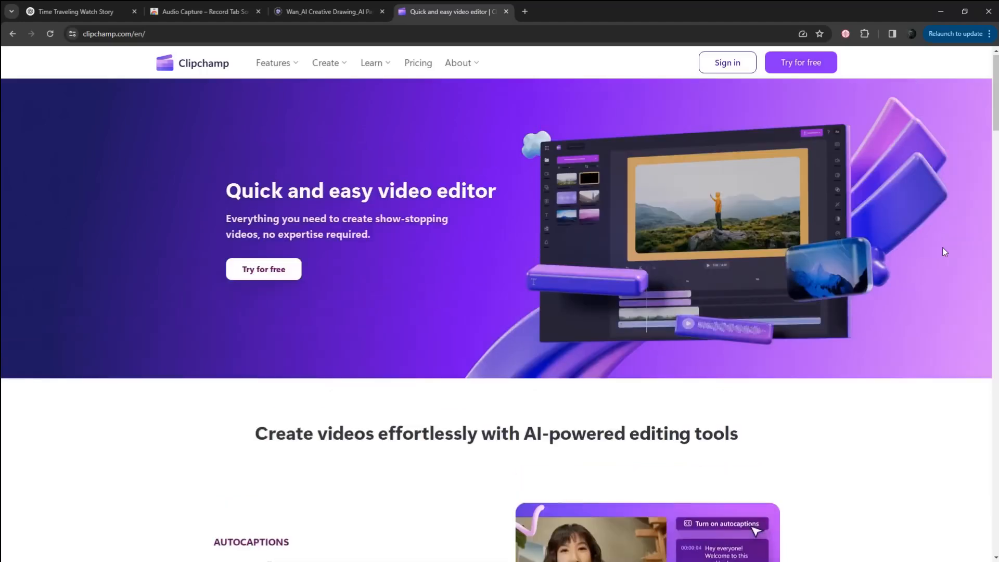
click(802, 66)
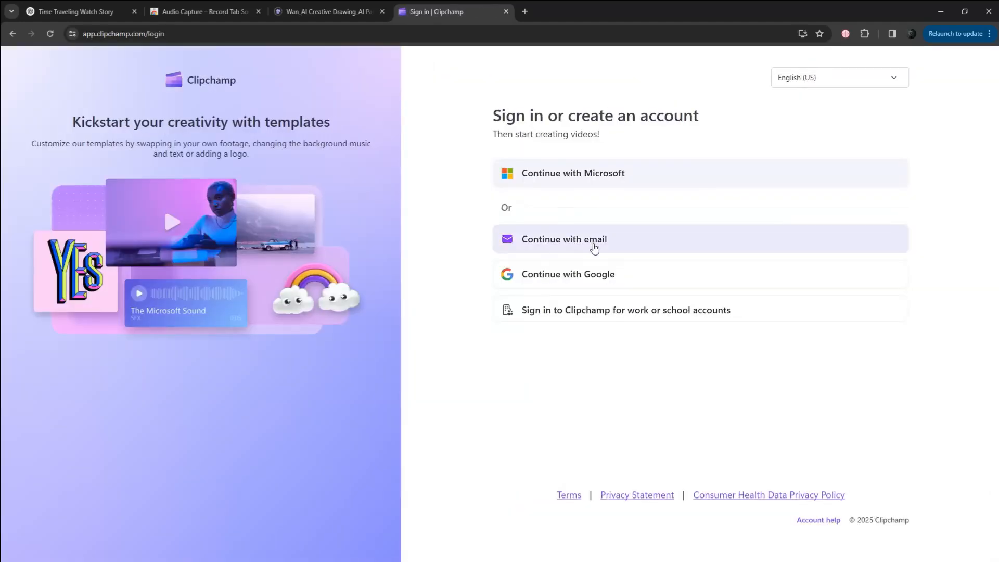
click(595, 248)
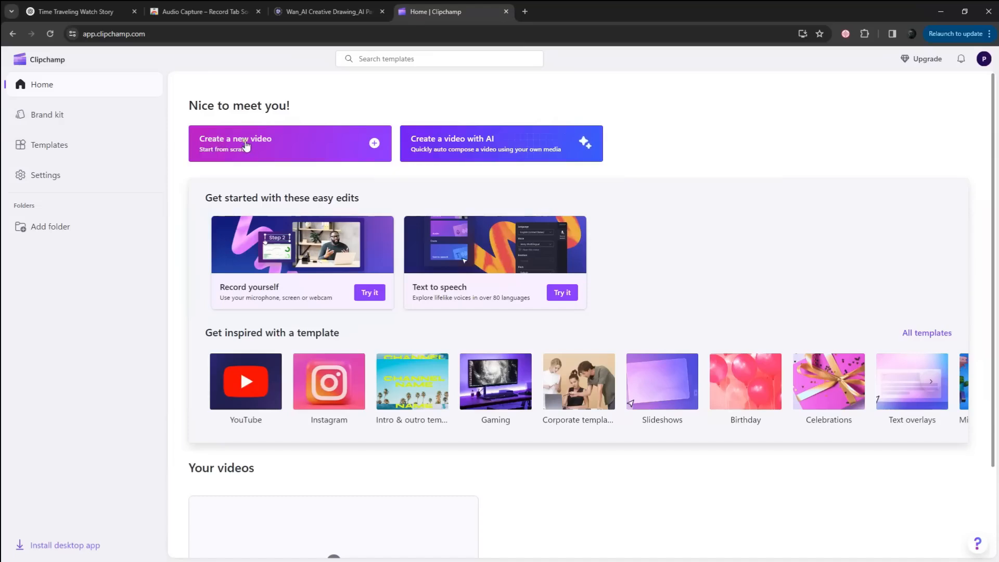
click(247, 146)
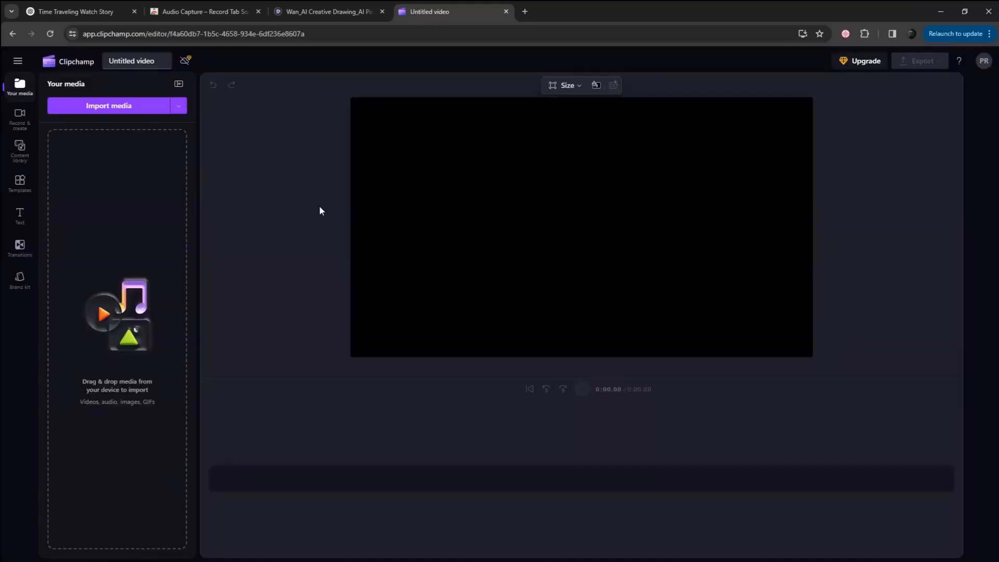
Step: Import the video clips 1.mp4 to 15.mp4 from the computer into the Clipchamp project's media
key(alt+Tab)
drag(556, 368, 827, 223)
drag(614, 258, 136, 213)
drag(201, 224, 211, 230)
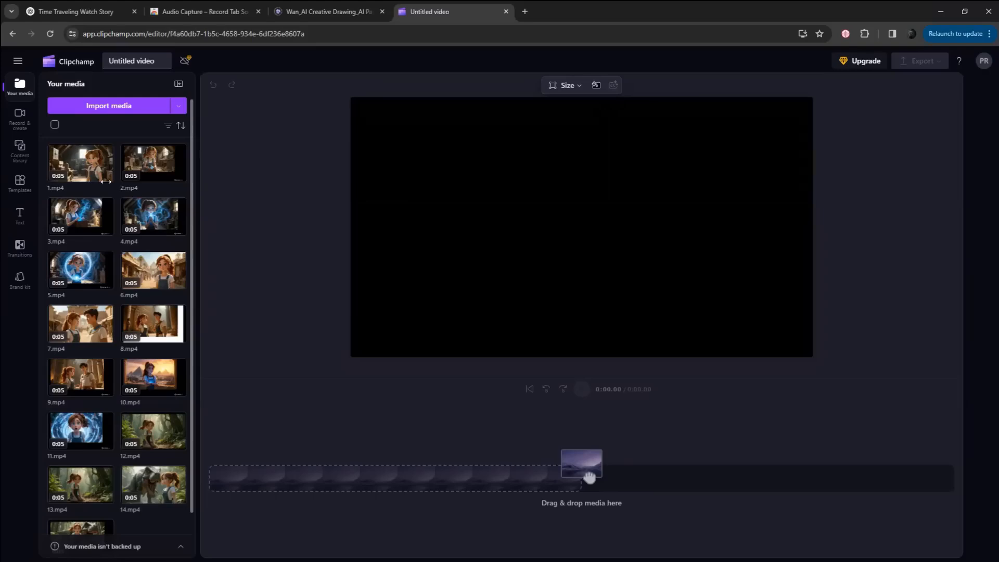
Step: Place the imported video clips on the timeline one after another in numerical order, starting with 1.mp4
drag(83, 167, 237, 465)
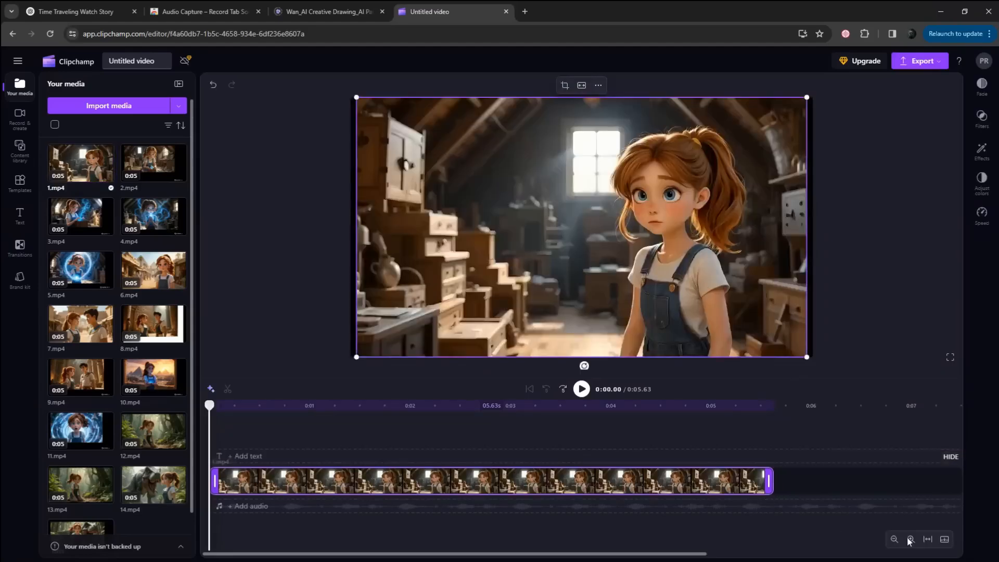
drag(621, 484, 620, 484)
drag(81, 216, 617, 478)
drag(154, 216, 795, 482)
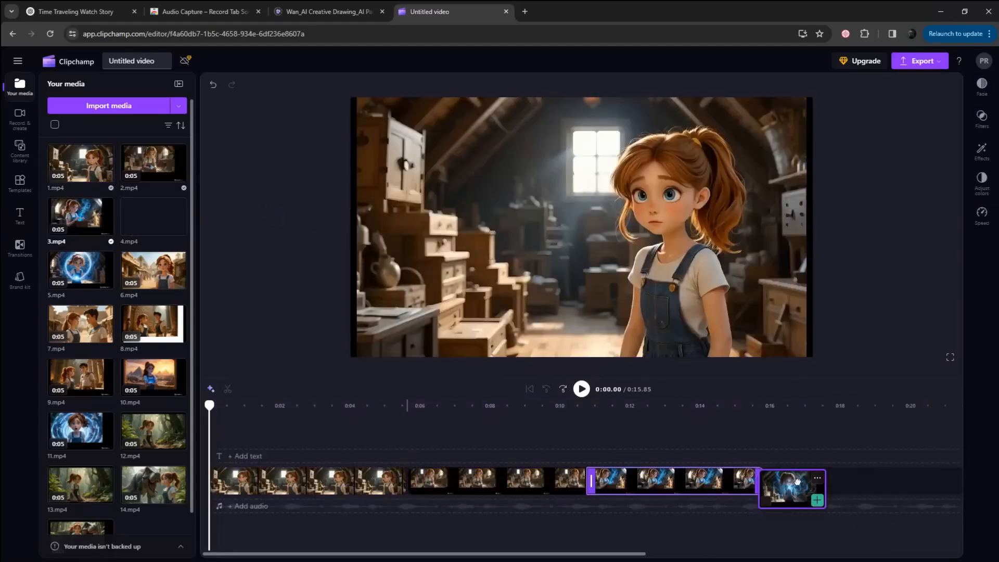
drag(796, 482, 797, 482)
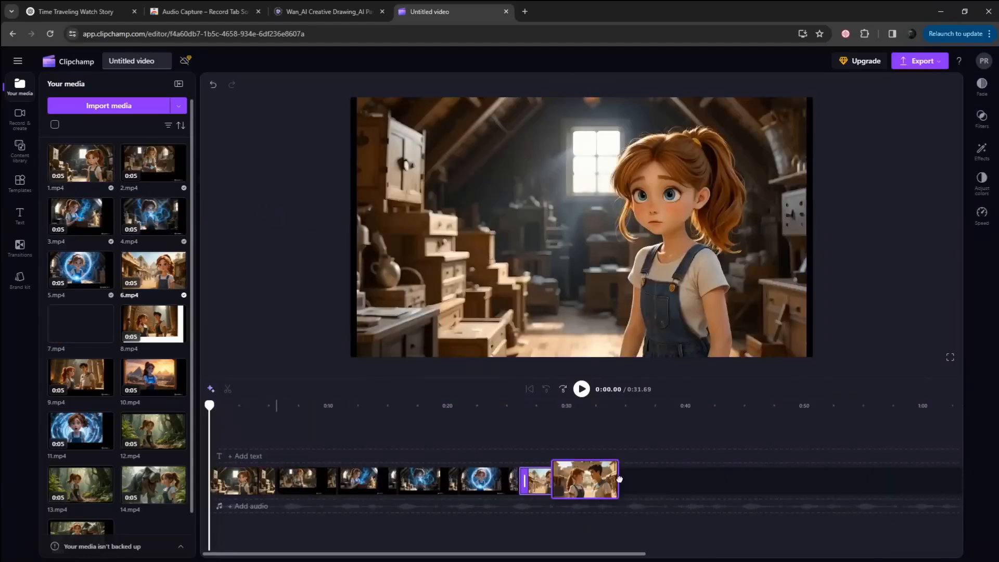
drag(619, 479, 680, 486)
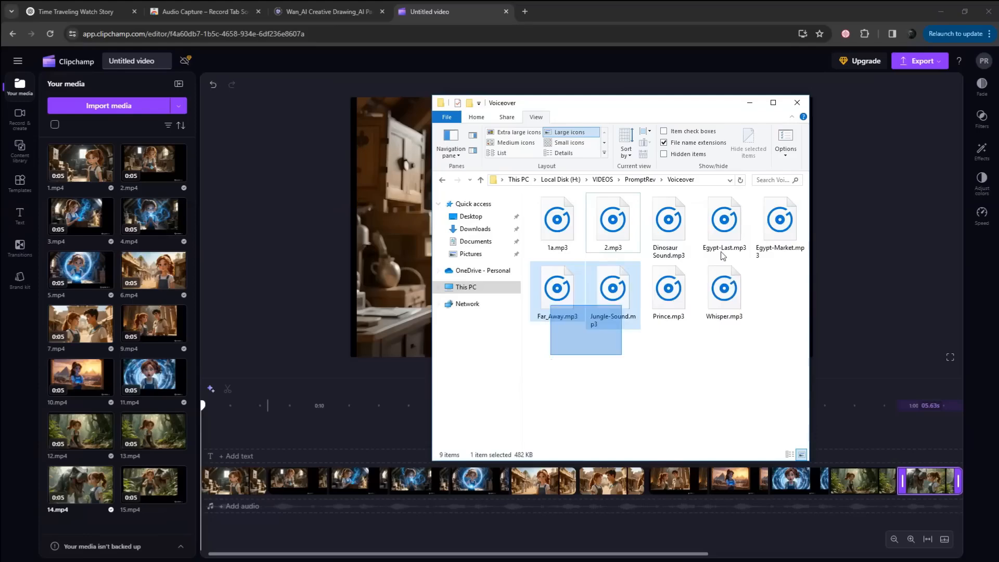
Step: Import the voice-over and sound effect MP3 files and arrange them on audio tracks below the matching video clips
key(ctrl+a)
drag(557, 224, 241, 499)
scroll(114, 312, down, 5)
drag(154, 276, 357, 501)
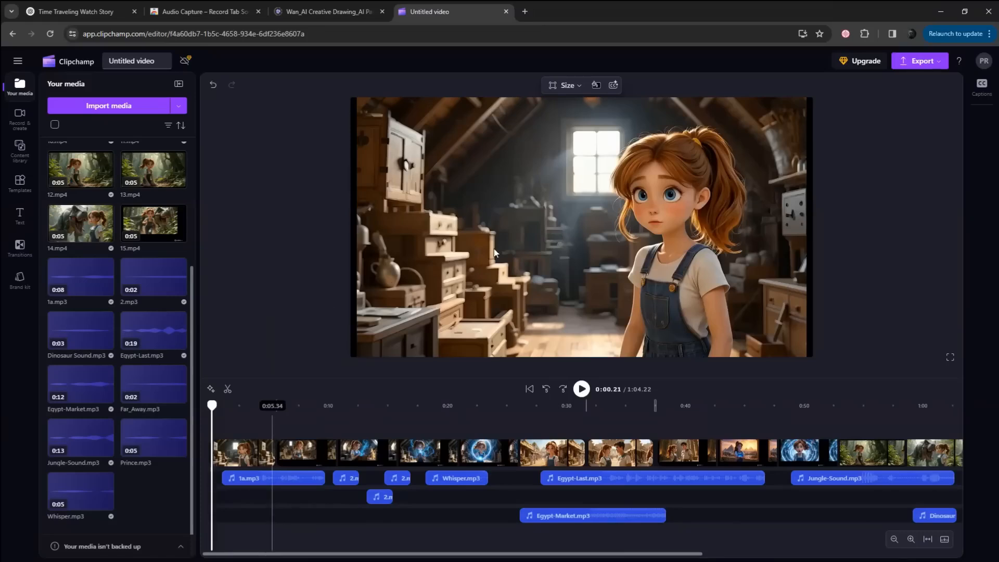
Step: Export the finished video in 1080p quality
click(924, 61)
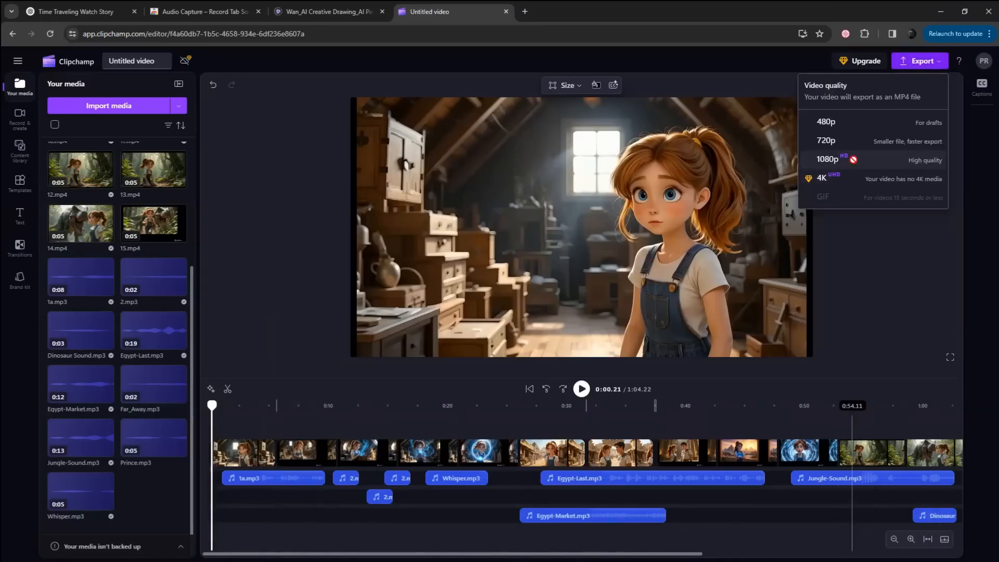
click(854, 160)
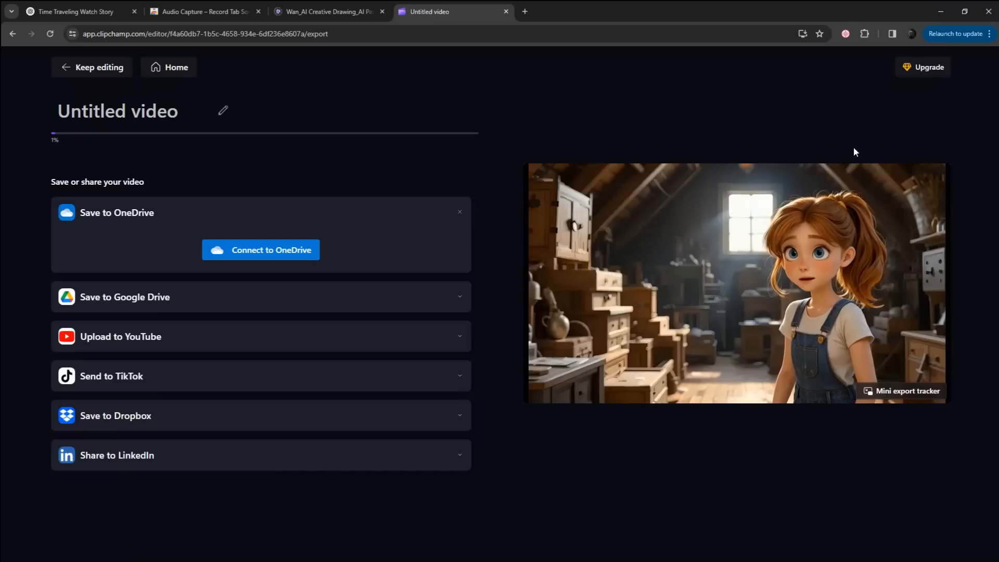